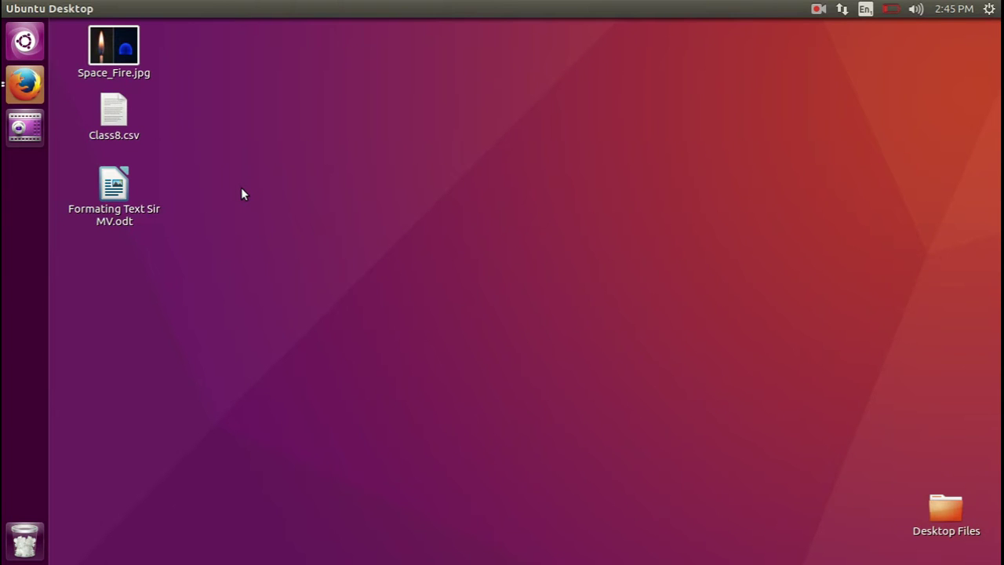
- Switch to Gmail in Firefox and start a new message in the enlarged compose window
{"action": "left_click", "coordinate": [26, 91]}
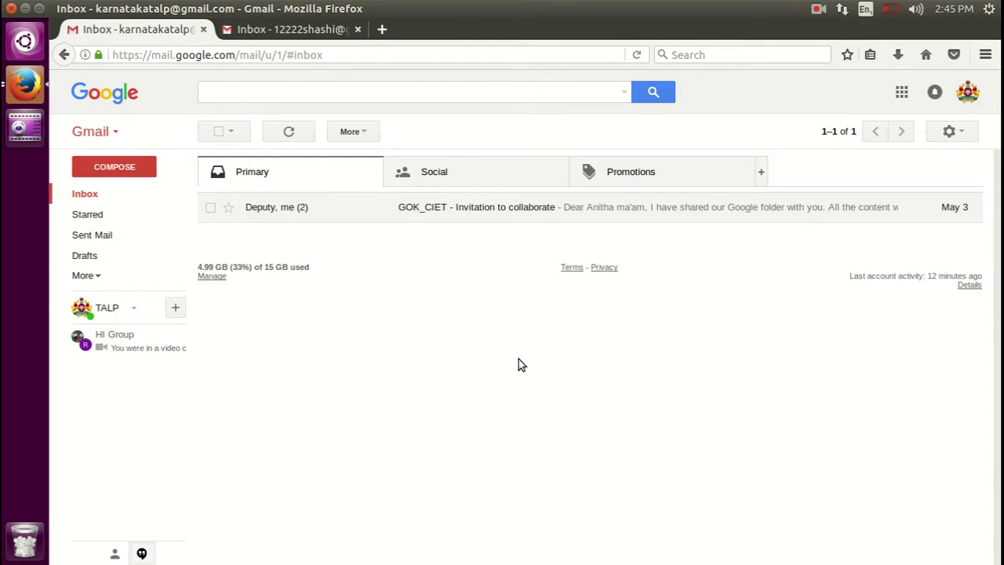
{"action": "left_click", "coordinate": [123, 171]}
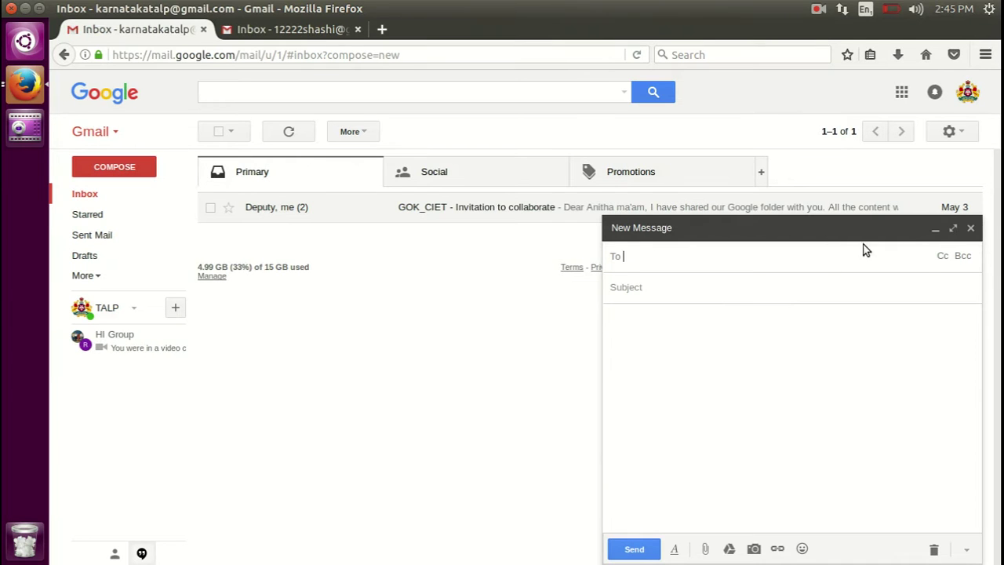
{"action": "left_click", "coordinate": [953, 228]}
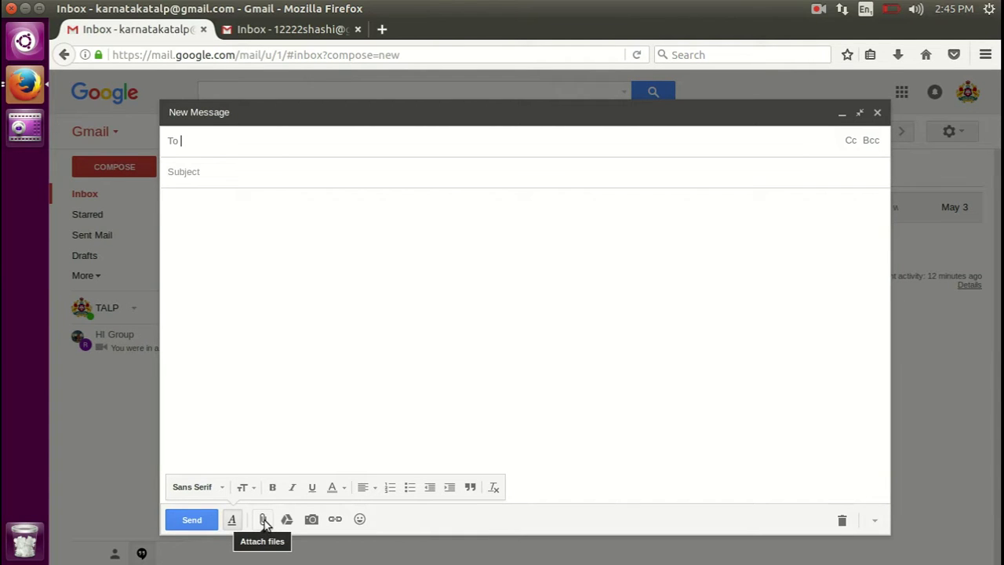
- Attach Space_Fire.jpg from the Desktop folder to the message, declining the Google Drive offer
{"action": "left_click", "coordinate": [265, 520]}
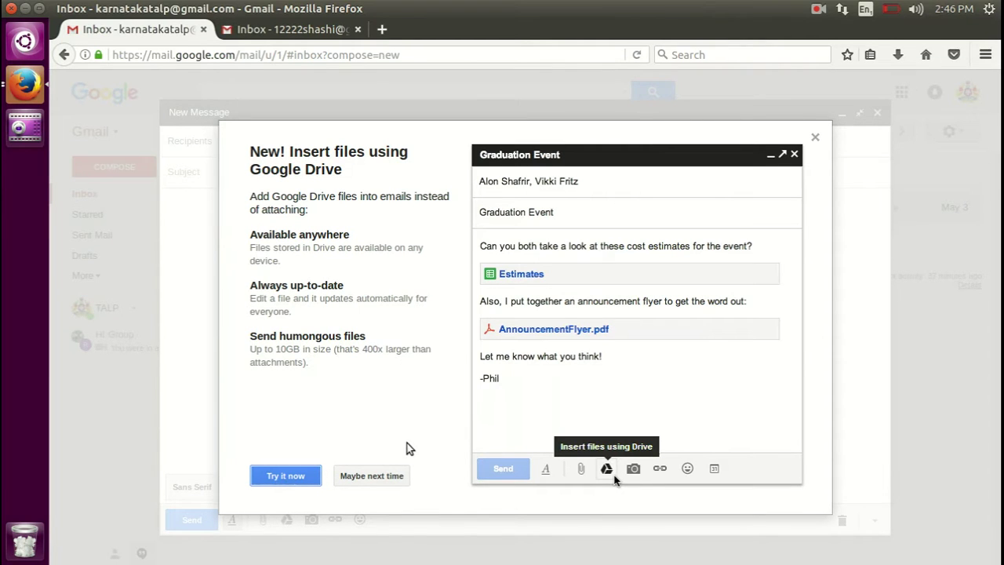
{"action": "left_click", "coordinate": [375, 476]}
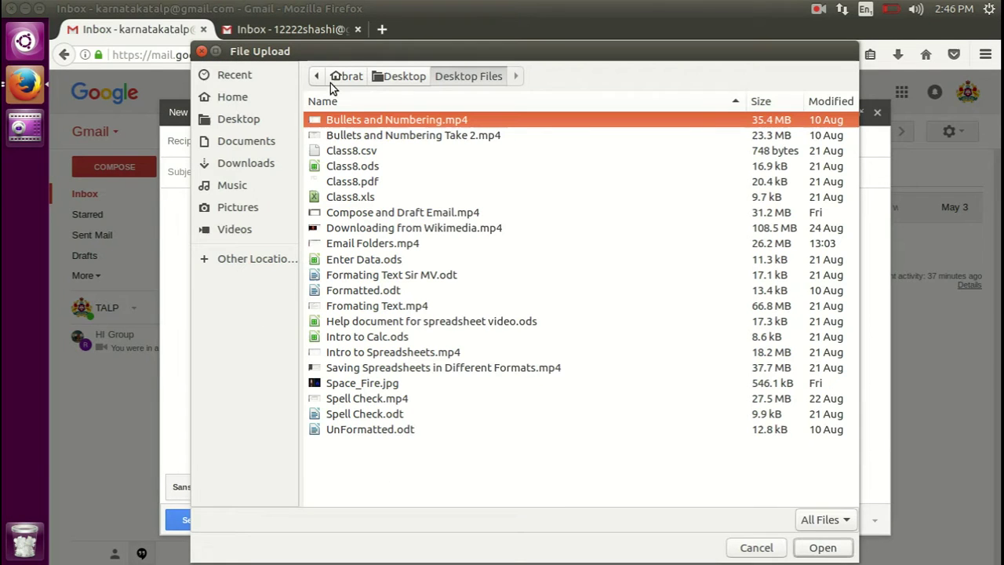
{"action": "left_click", "coordinate": [232, 119]}
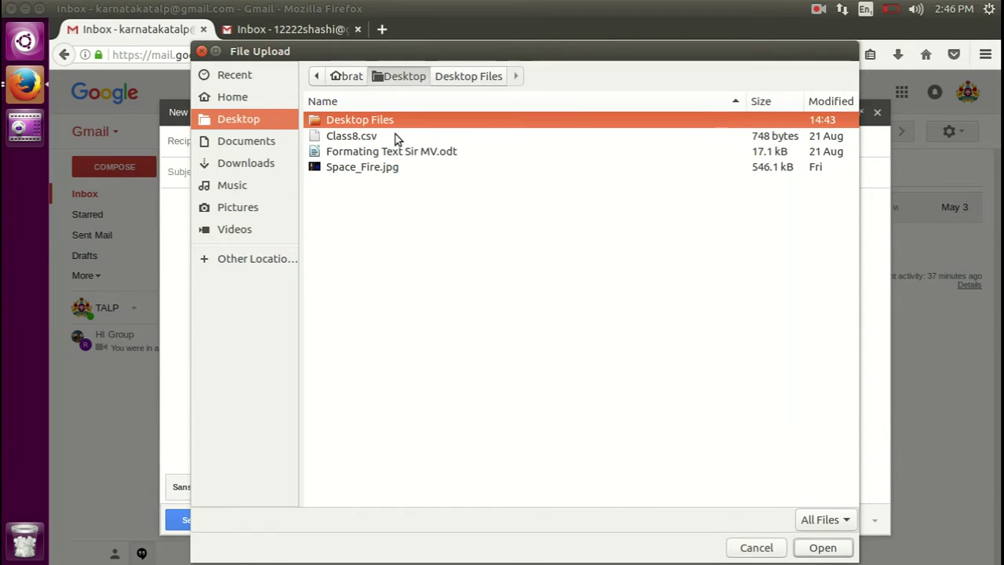
{"action": "left_click", "coordinate": [362, 174]}
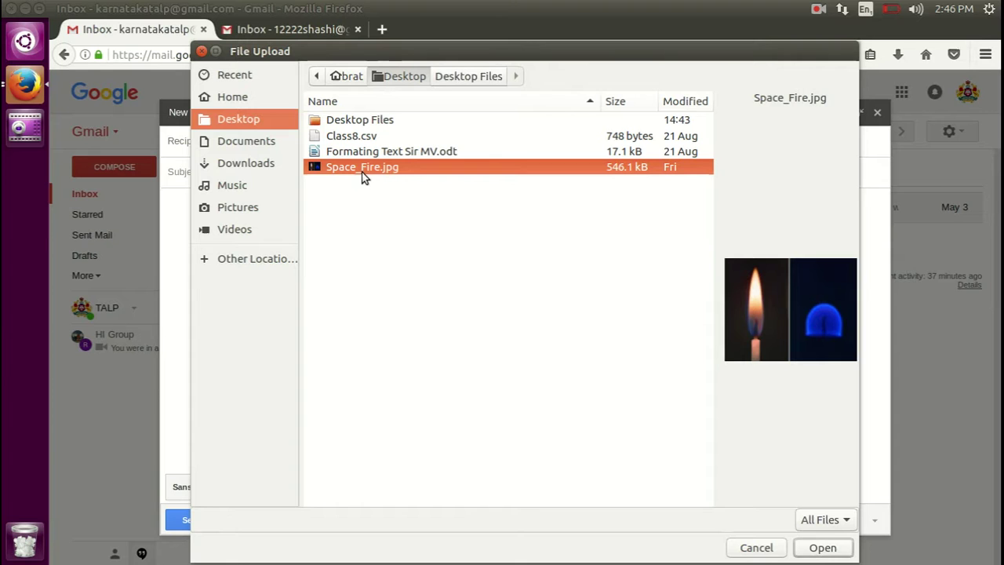
{"action": "left_click", "coordinate": [811, 549]}
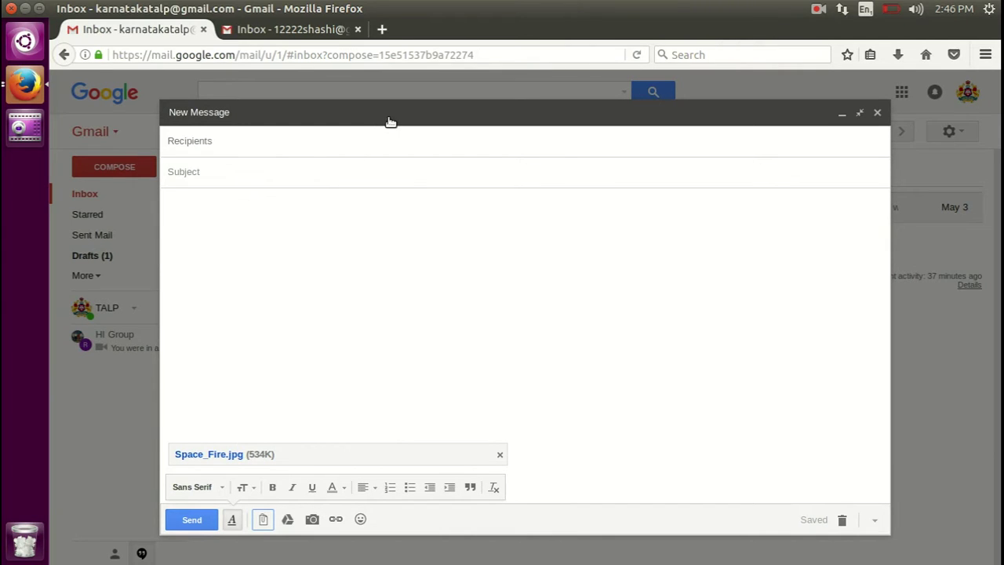
- Address the message to the suggested contact's e-mail and set the subject to "Space Fire"
{"action": "left_click", "coordinate": [369, 143]}
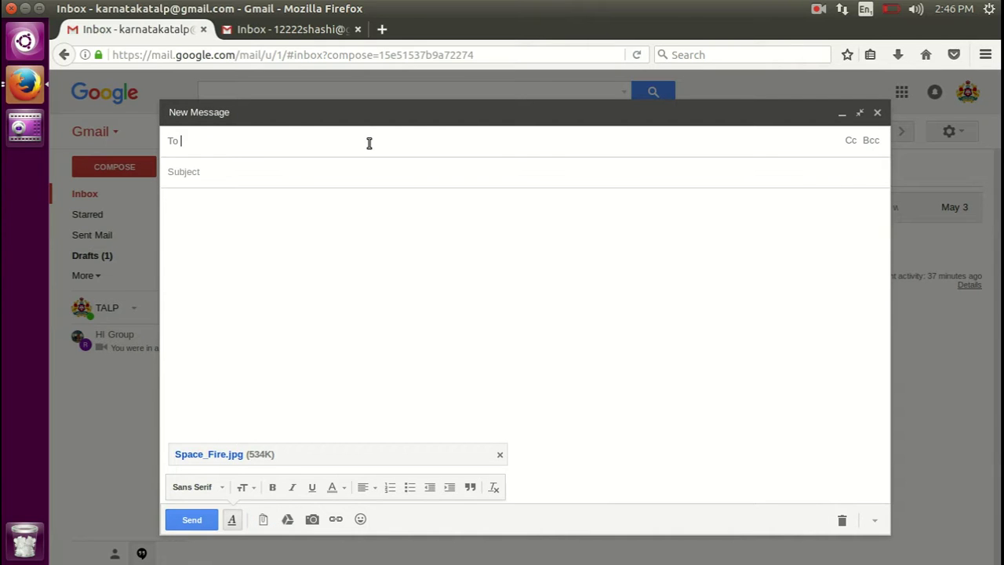
{"action": "type", "text": "12"}
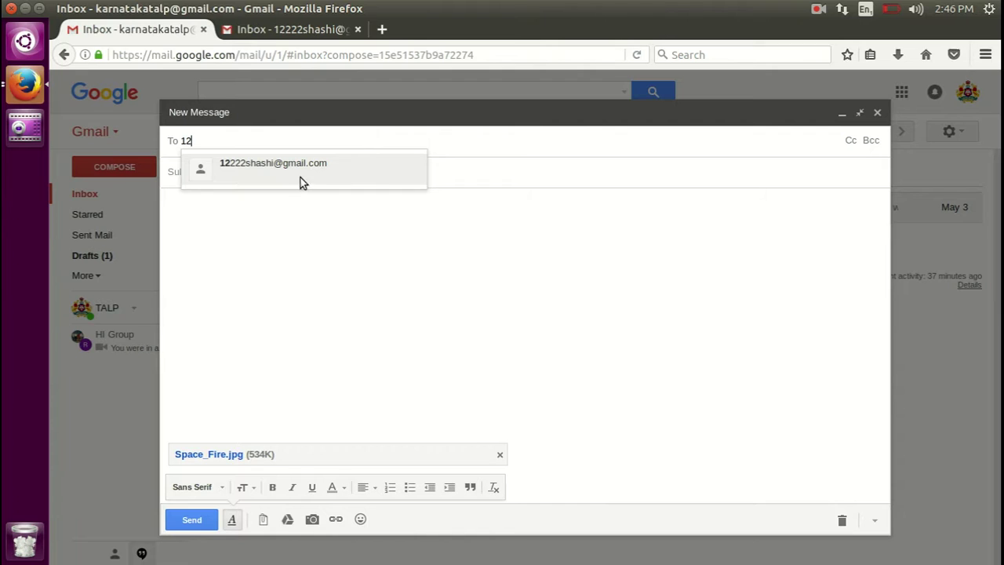
{"action": "left_click", "coordinate": [295, 172]}
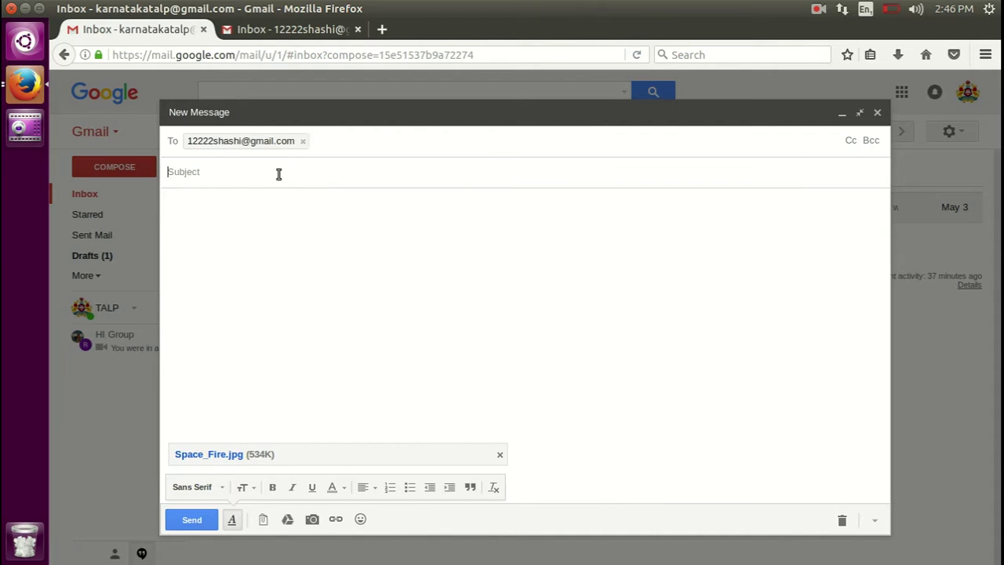
{"action": "left_click", "coordinate": [279, 173]}
{"action": "type", "text": "F"}
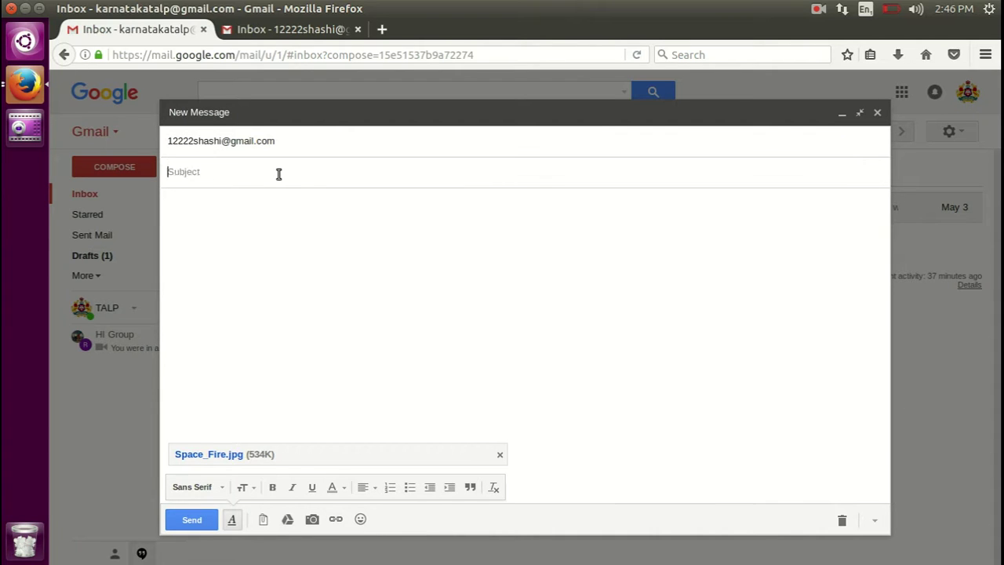
{"action": "type", "text": "pace Fire"}
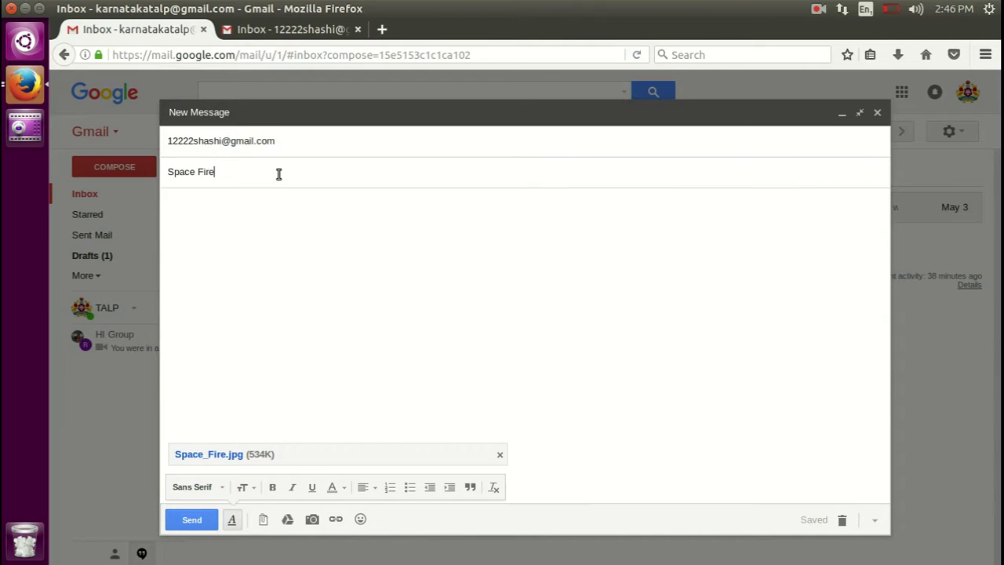
- Write the body "Please find attached the picture we spoke about over the phone." and send the message
{"action": "left_click", "coordinate": [234, 236]}
{"action": "type", "text": "Plese"}
{"action": "type", "text": "ase "}
{"action": "type", "text": "find a"}
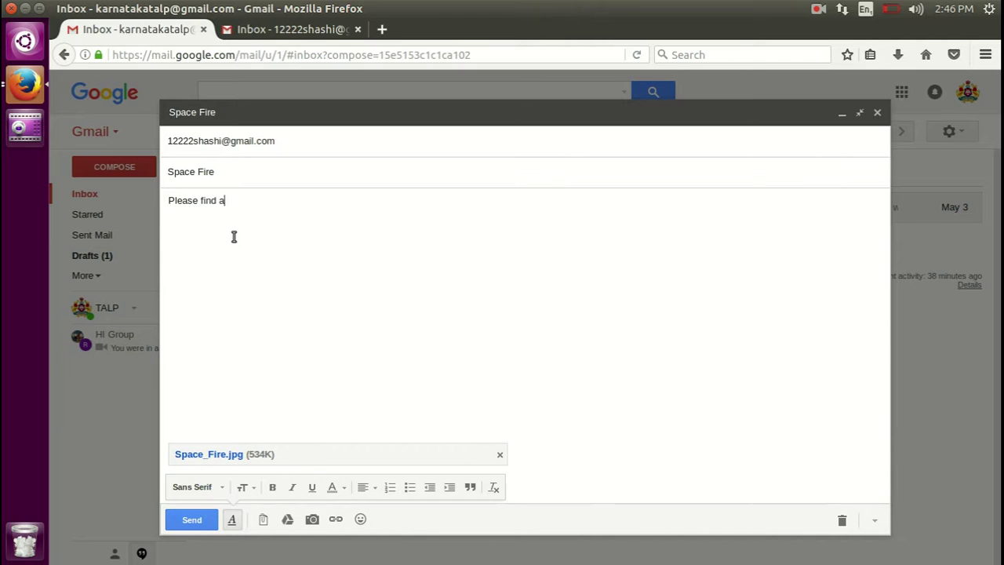
{"action": "type", "text": "ttached the picture w"}
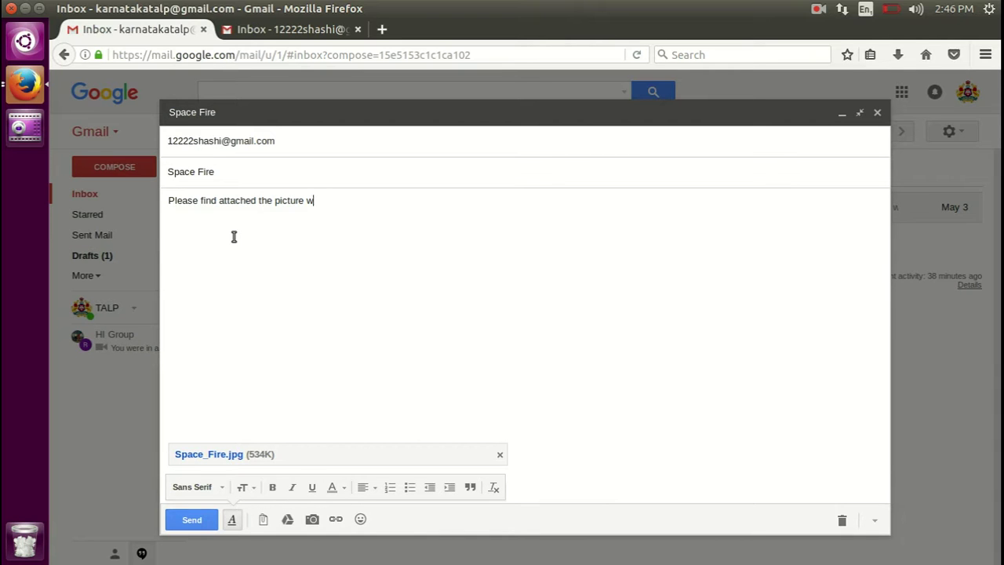
{"action": "type", "text": "e spoke about over the po"}
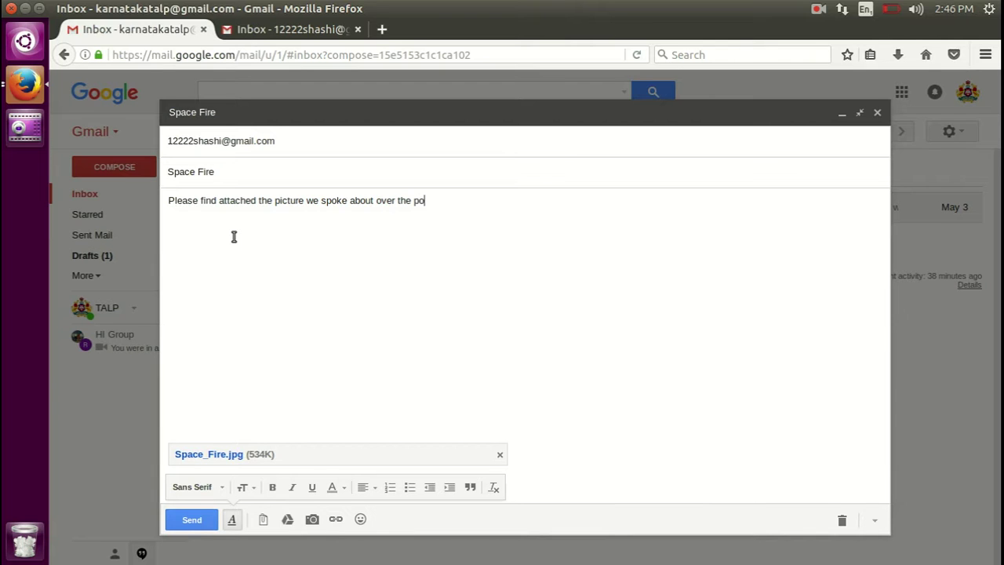
{"action": "key", "text": "BackSpace"}
{"action": "type", "text": "hone."}
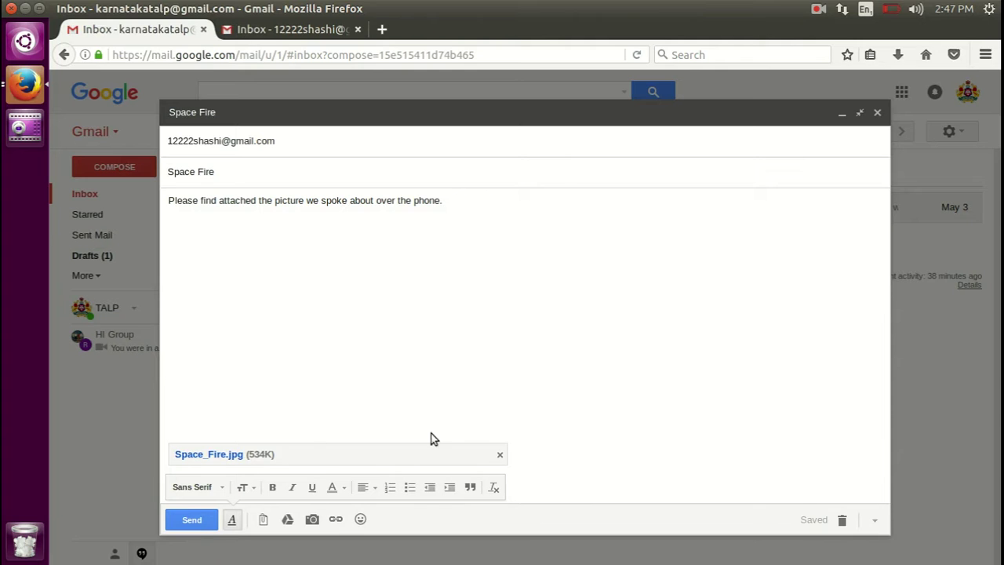
{"action": "left_click", "coordinate": [192, 520]}
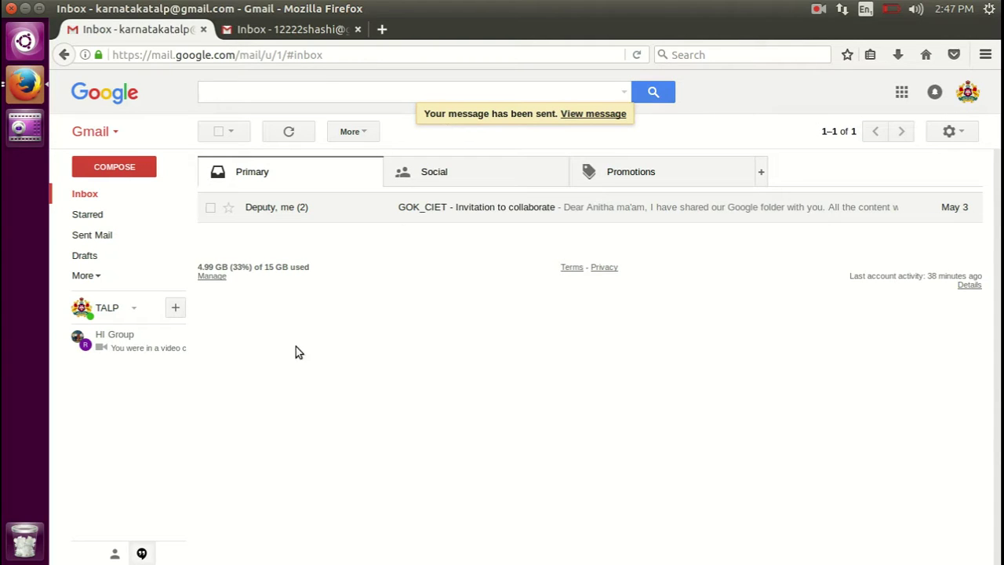
- Start another new message in the enlarged compose window, addressed to the same contact's e-mail
{"action": "left_click", "coordinate": [111, 167]}
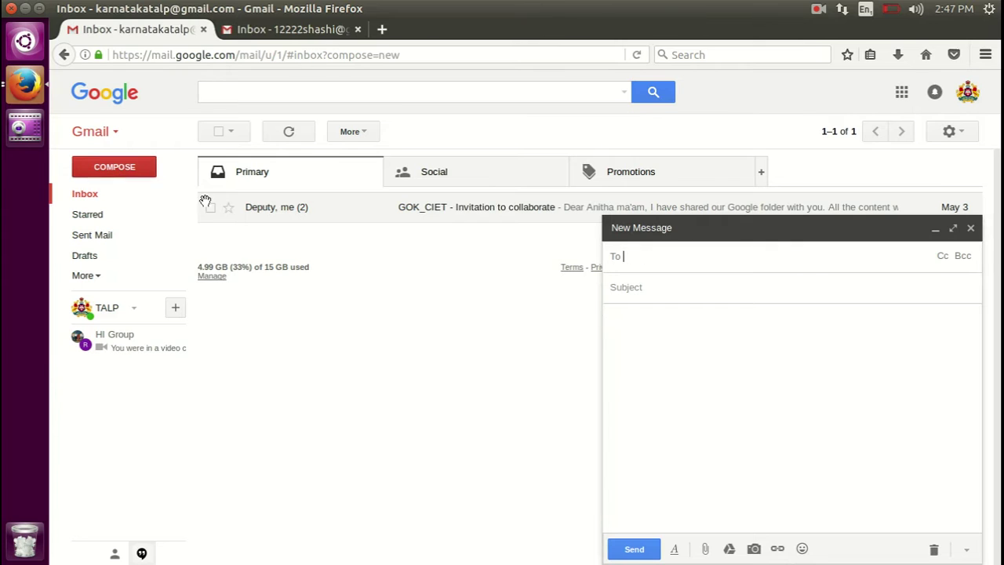
{"action": "left_click", "coordinate": [953, 228]}
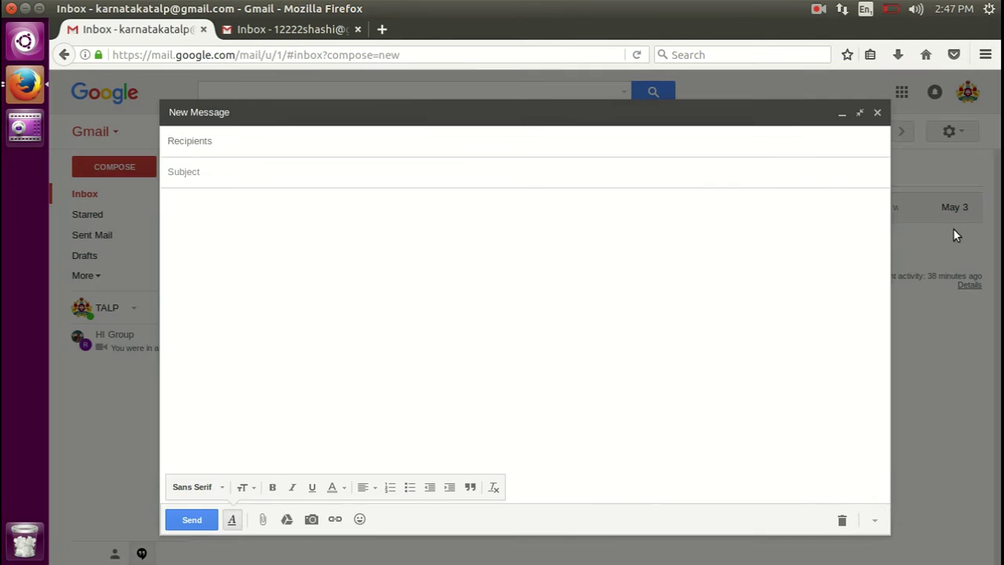
{"action": "left_click", "coordinate": [306, 138]}
{"action": "type", "text": "12"}
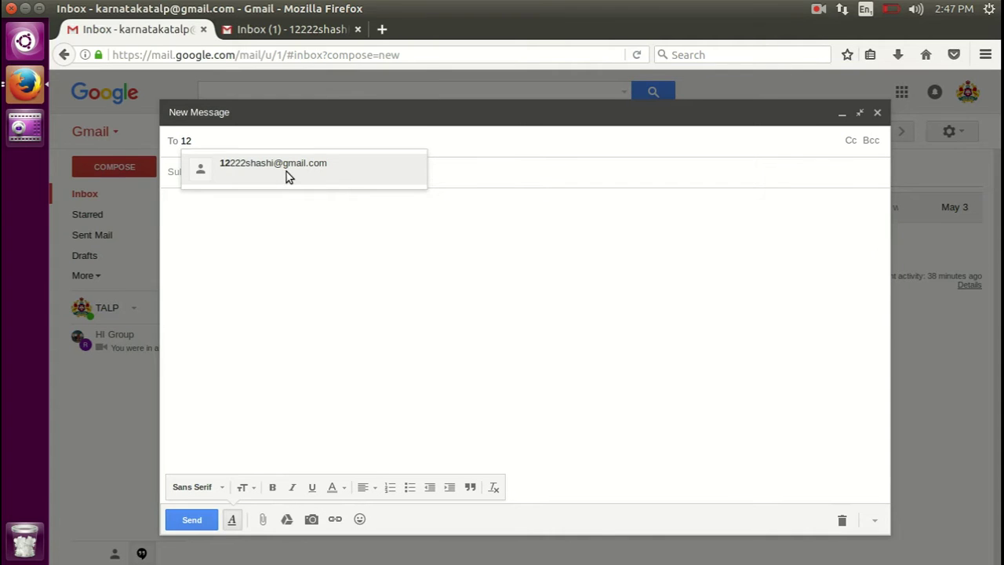
{"action": "left_click", "coordinate": [286, 174]}
- Set the subject to "Multiple Files" and write the body "Body text comes here"
{"action": "left_click", "coordinate": [287, 172]}
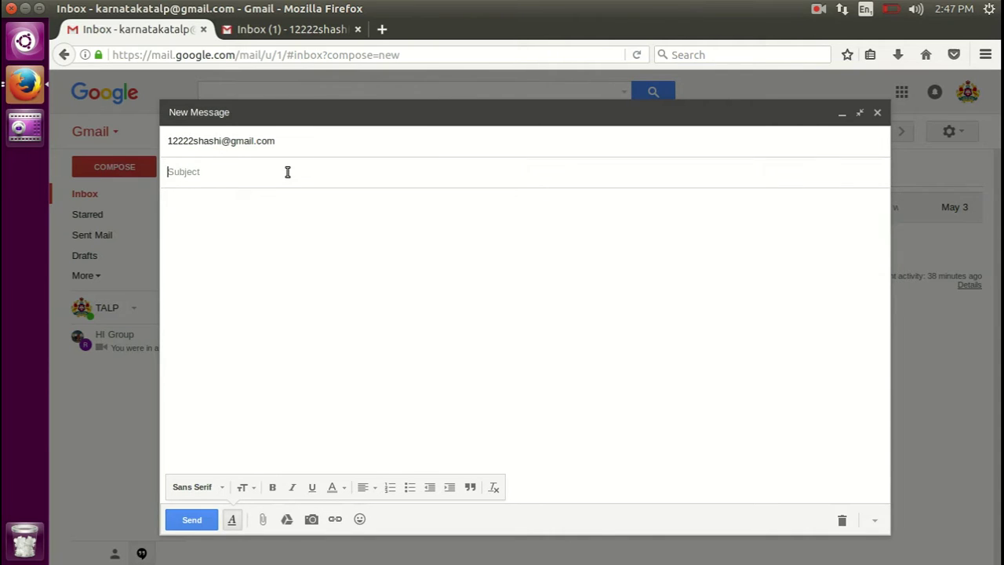
{"action": "type", "text": "Multiple Files"}
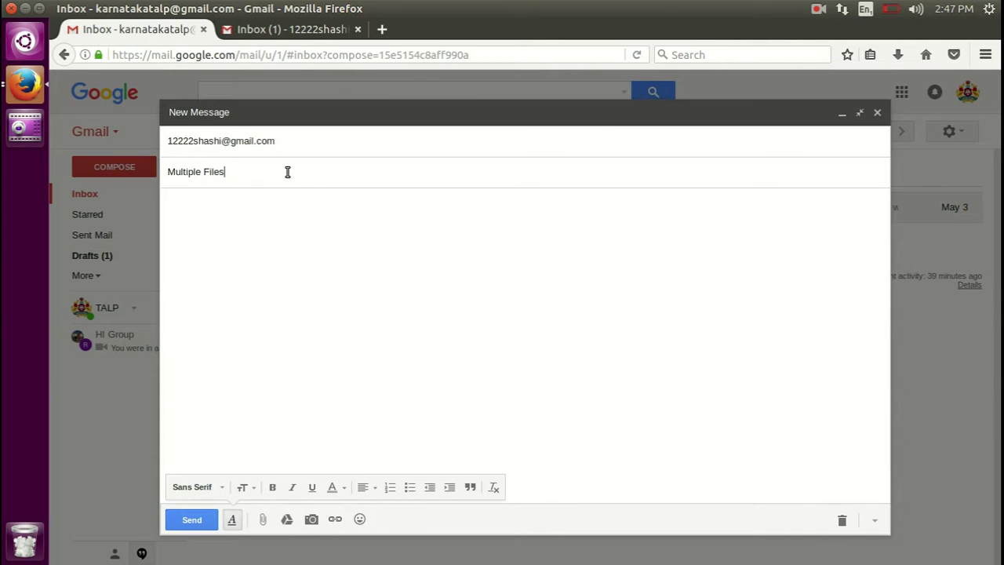
{"action": "left_click", "coordinate": [255, 234]}
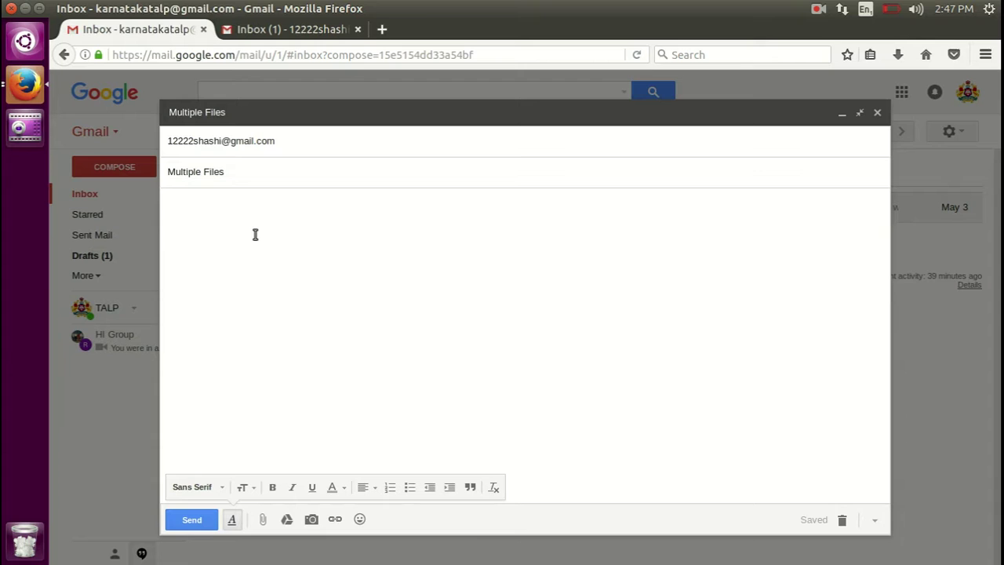
{"action": "type", "text": "Body text comes here"}
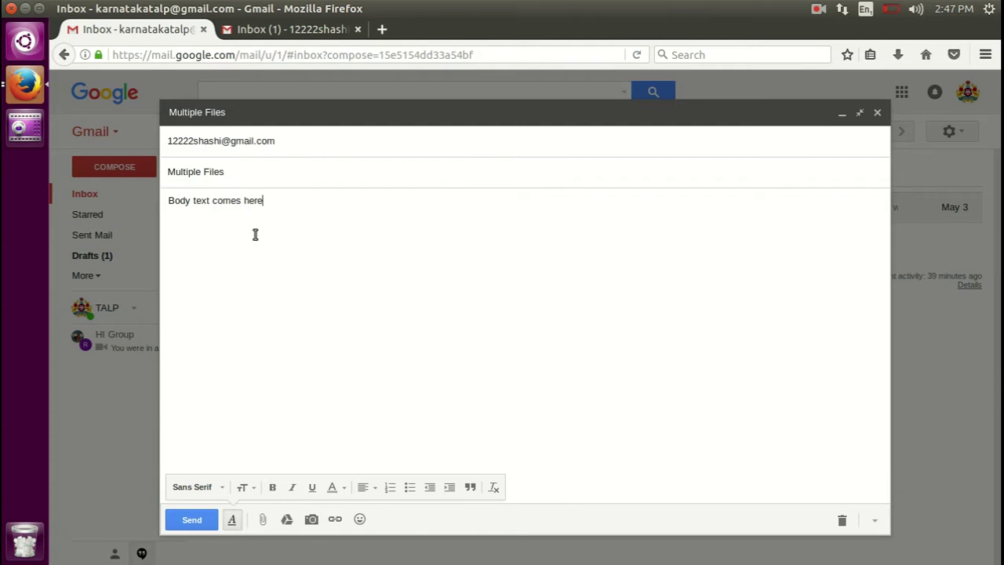
- Attach Class8.csv, Formating Text Sir MV.odt and Space_Fire.jpg together from the Desktop folder and send the message
{"action": "left_click", "coordinate": [265, 520]}
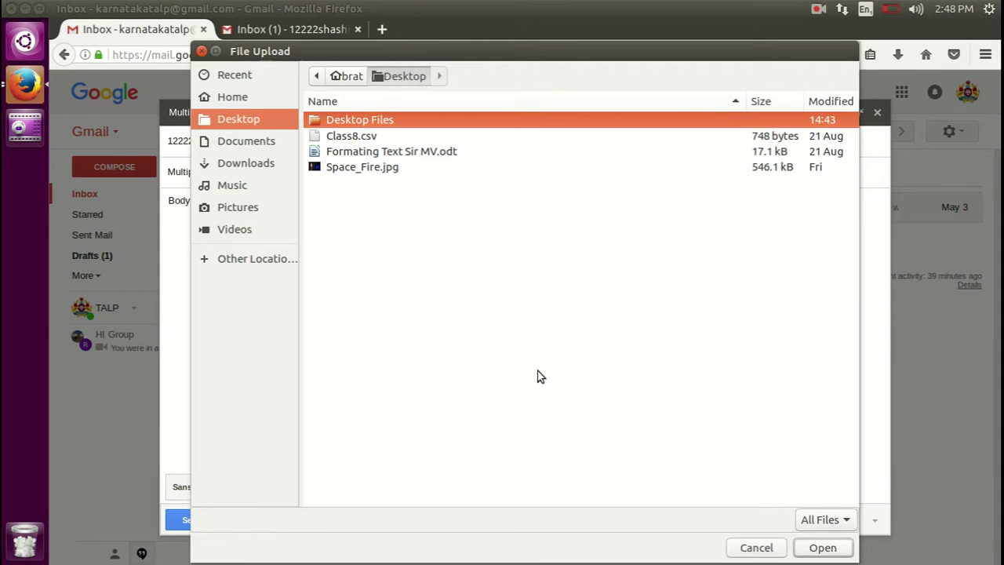
{"action": "left_click", "coordinate": [366, 138]}
{"action": "key", "text": "Down"}
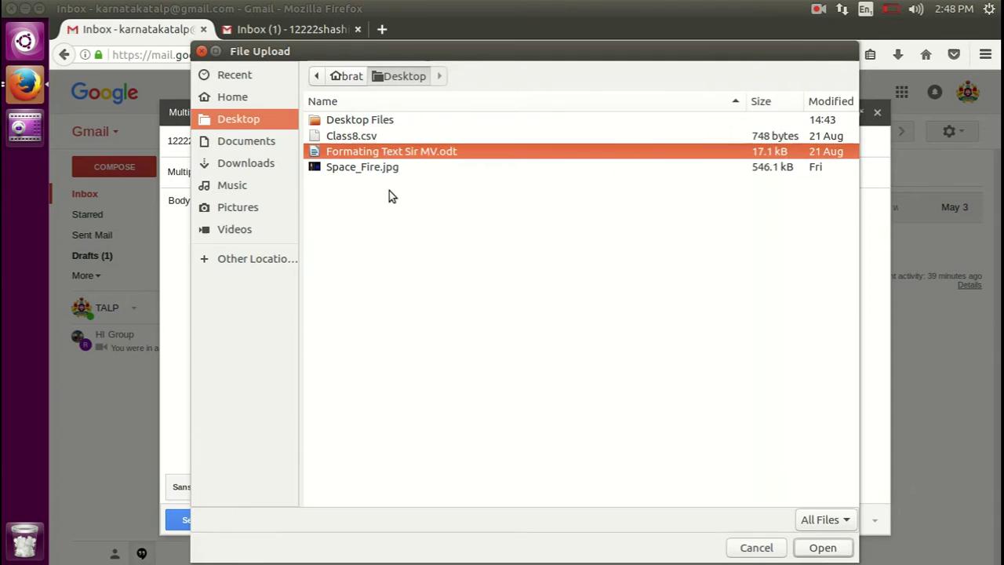
{"action": "key", "text": "Down"}
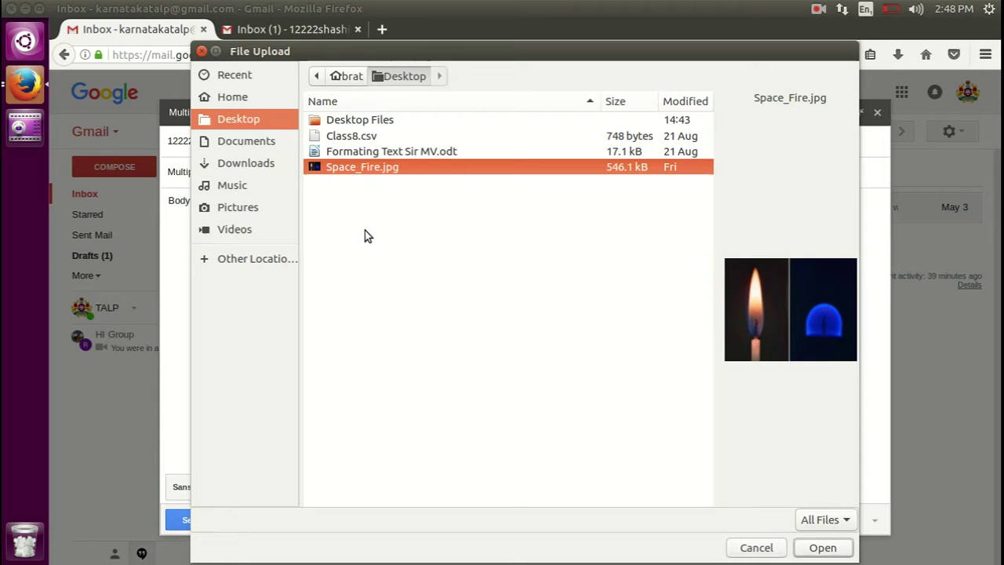
{"action": "left_click", "coordinate": [354, 137], "text": "ctrl"}
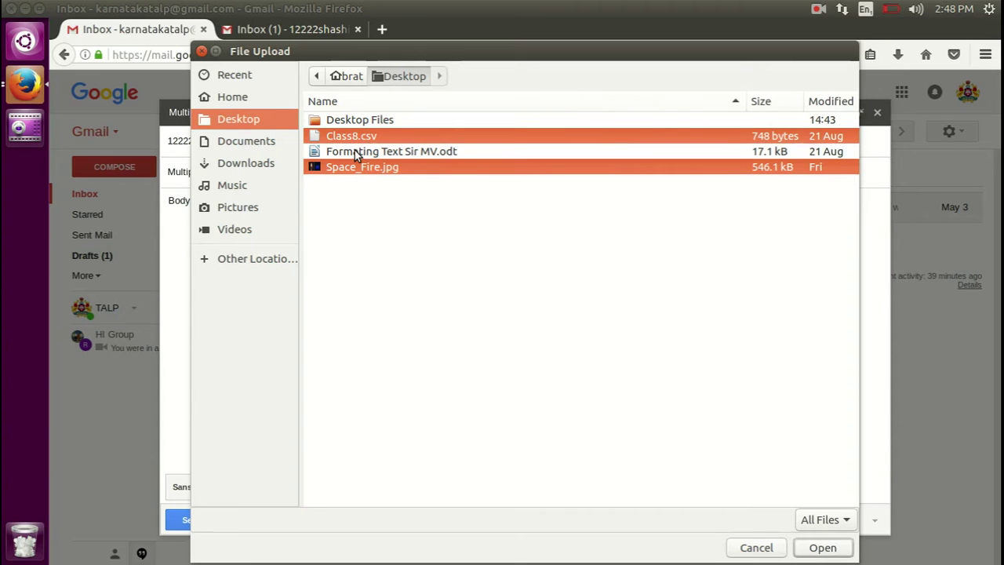
{"action": "left_click", "coordinate": [355, 154], "text": "ctrl"}
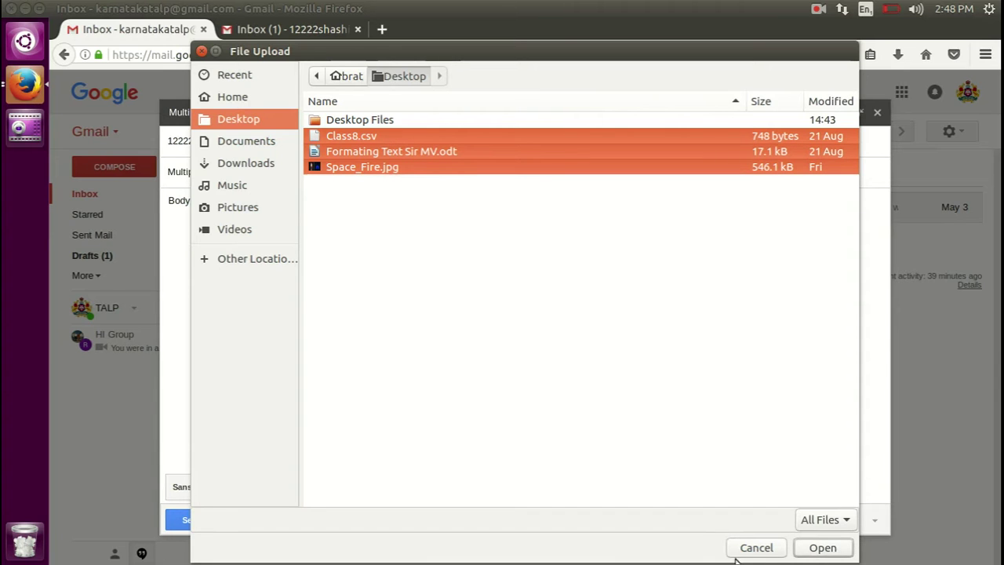
{"action": "left_click", "coordinate": [839, 548]}
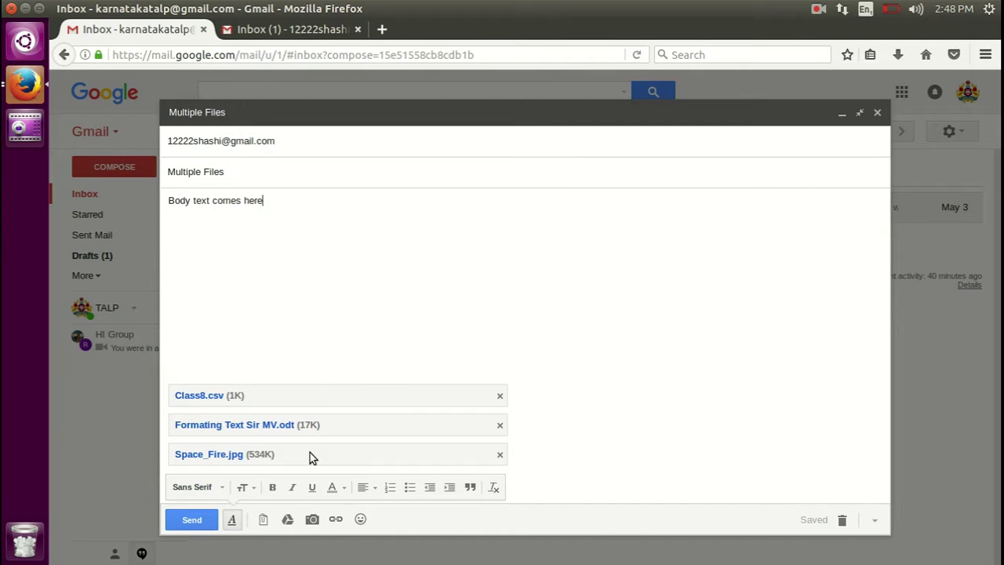
{"action": "left_click", "coordinate": [205, 521]}
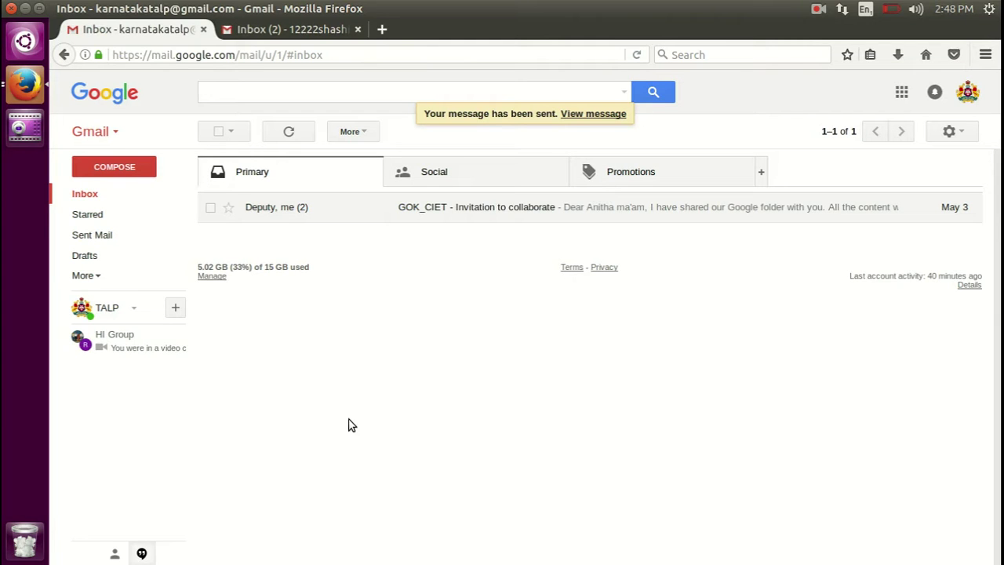
- Start a new message in the enlarged compose window and address it to the same contact's e-mail
{"action": "left_click", "coordinate": [106, 171]}
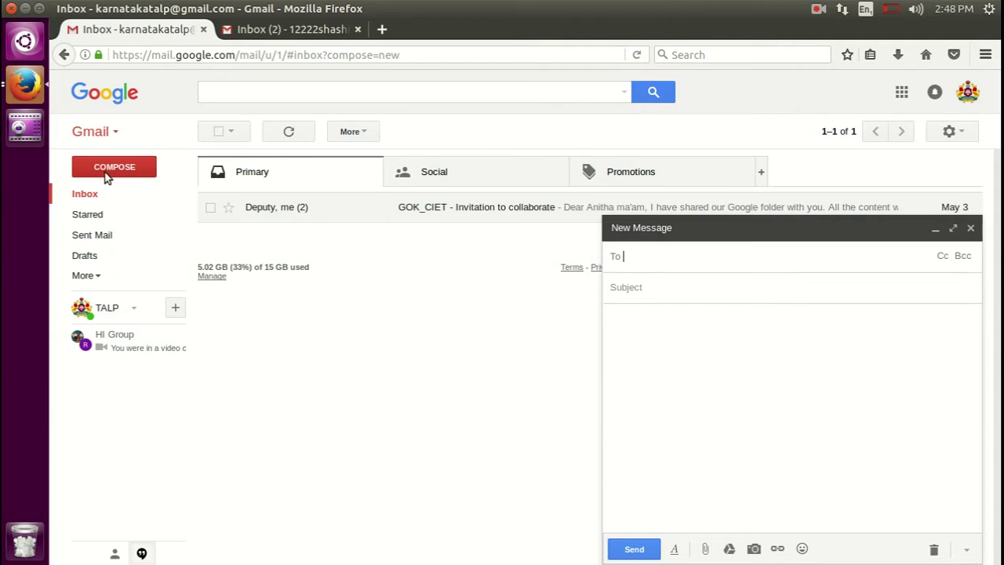
{"action": "left_click", "coordinate": [952, 228]}
{"action": "type", "text": "12"}
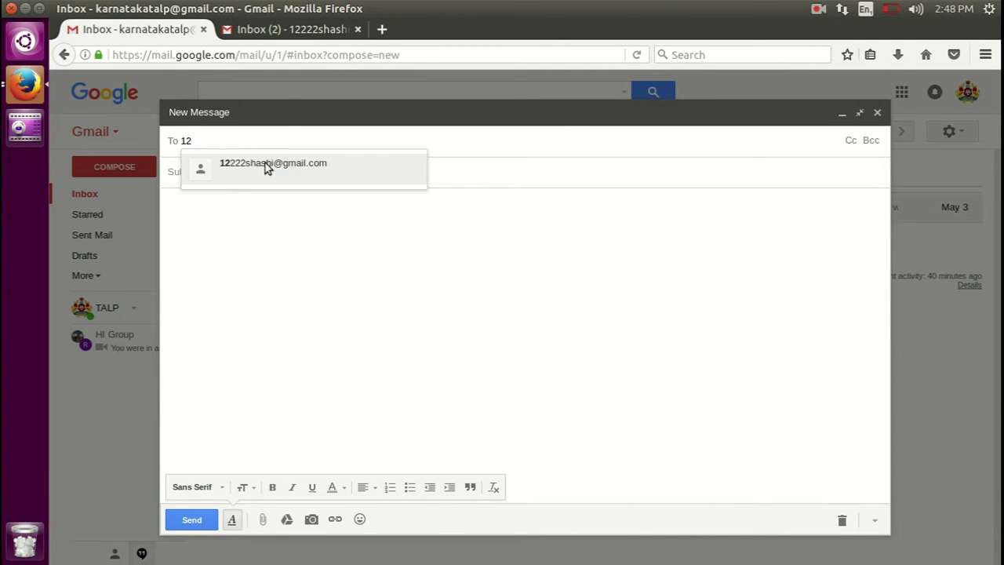
{"action": "left_click", "coordinate": [264, 165]}
- Set the subject to "Attaching a Folder" and write the body "Optional Body text"
{"action": "type", "text": "Attachng"}
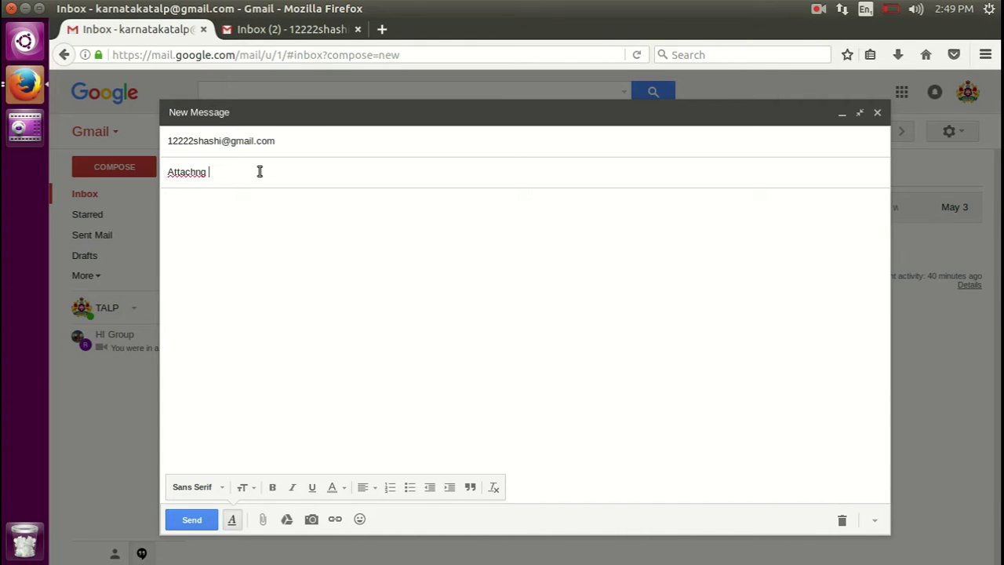
{"action": "key", "text": "BackSpace"}
{"action": "key", "text": "BackSpace"}
{"action": "type", "text": "ing a Folder"}
{"action": "left_click", "coordinate": [257, 243]}
{"action": "type", "text": "Optional Body text"}
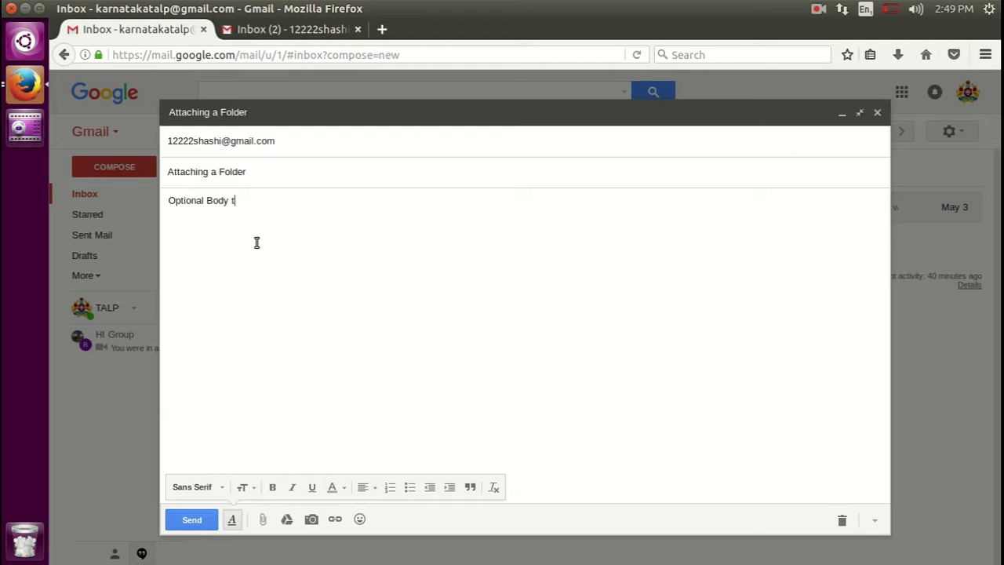
- Try to attach the Desktop Files folder from the Desktop to the message
{"action": "left_click", "coordinate": [259, 521]}
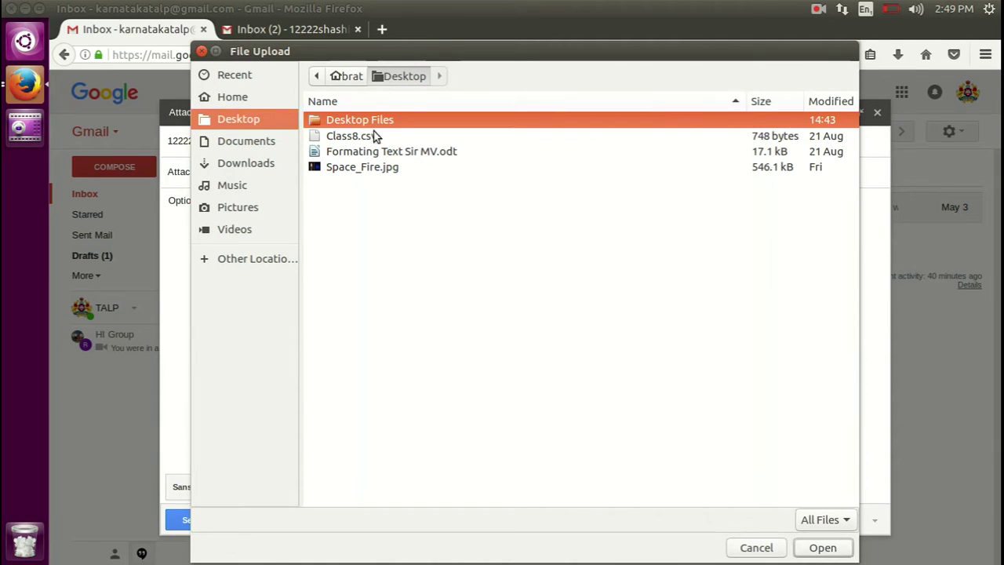
{"action": "left_click", "coordinate": [822, 548]}
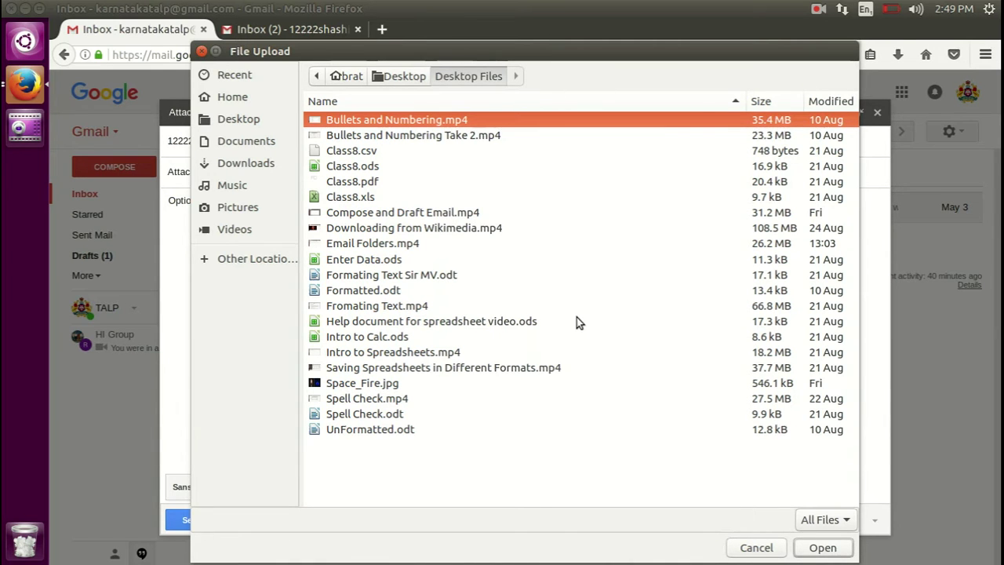
{"action": "left_click", "coordinate": [402, 76]}
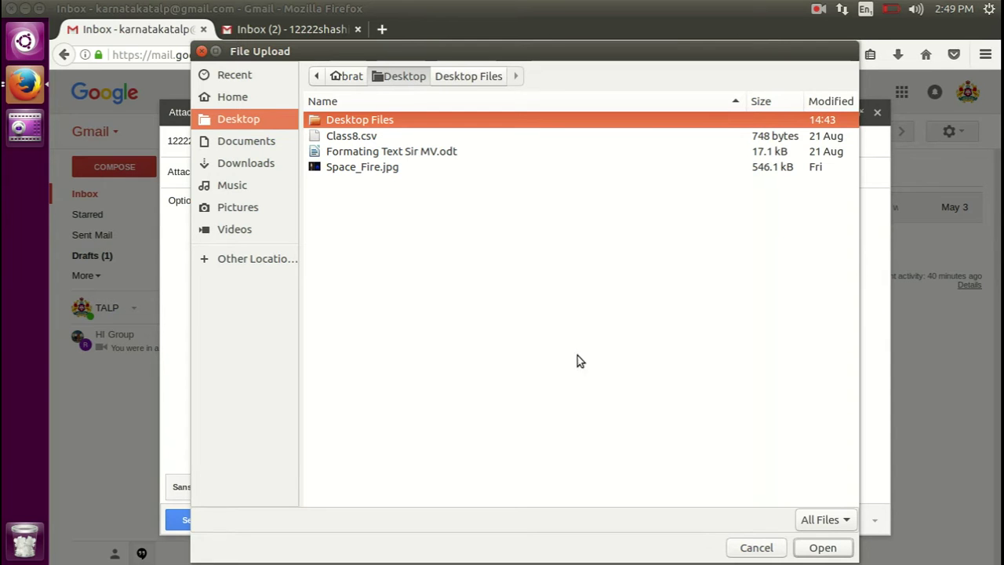
{"action": "left_click", "coordinate": [756, 547]}
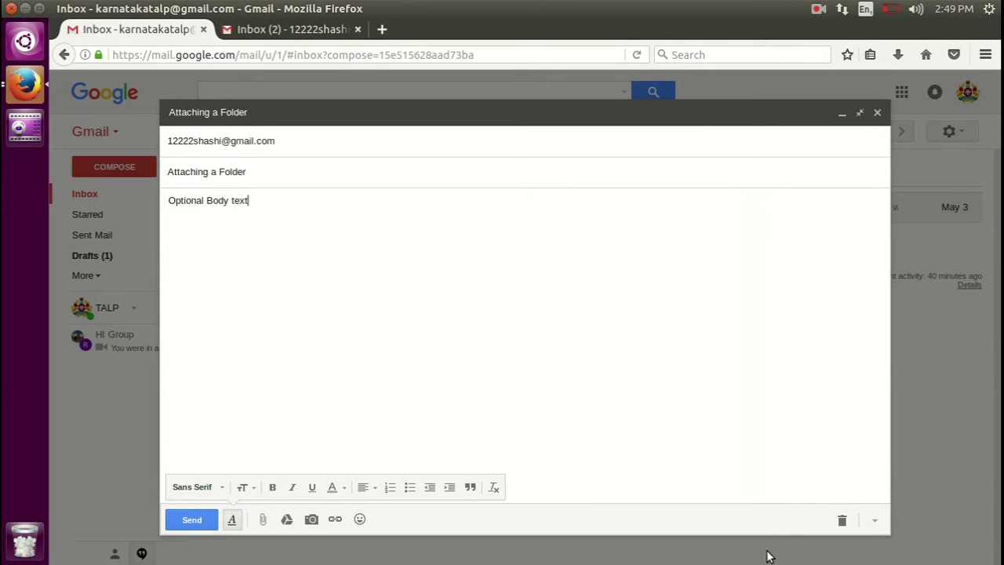
- Minimize the browser and create a folder named "Folder With Sample Files" on the desktop
{"action": "left_click", "coordinate": [25, 9]}
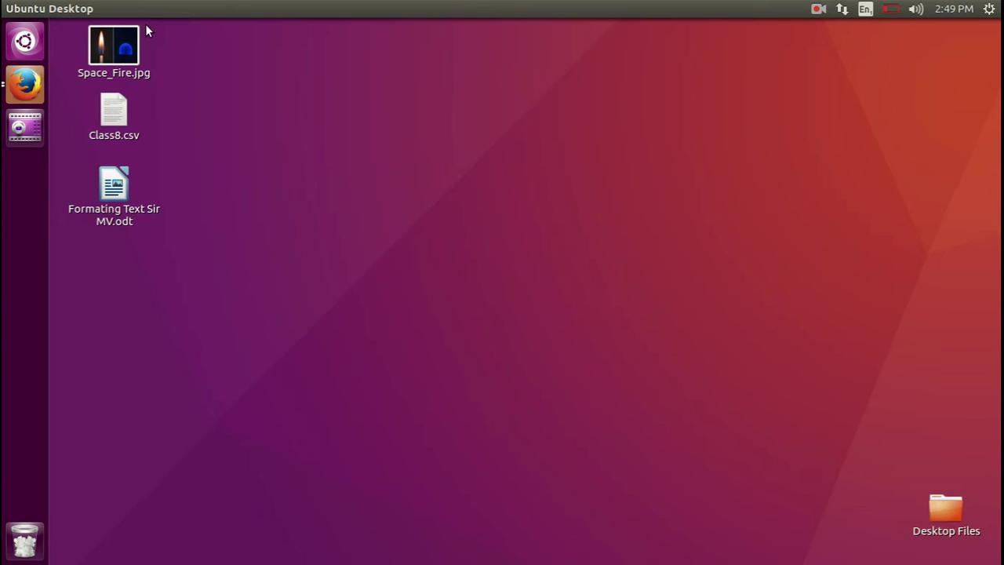
{"action": "right_click", "coordinate": [212, 66]}
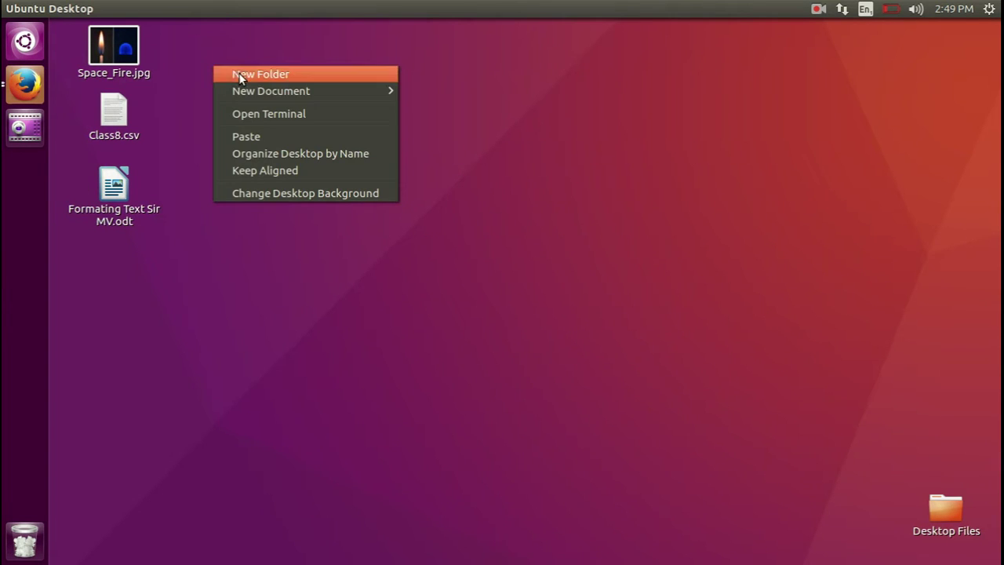
{"action": "left_click", "coordinate": [239, 74]}
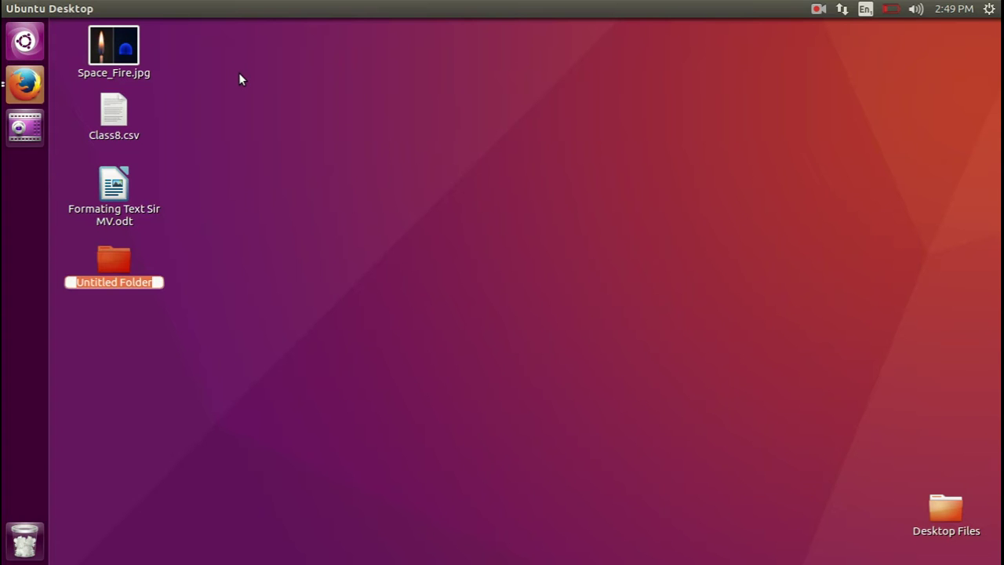
{"action": "type", "text": "Folder w"}
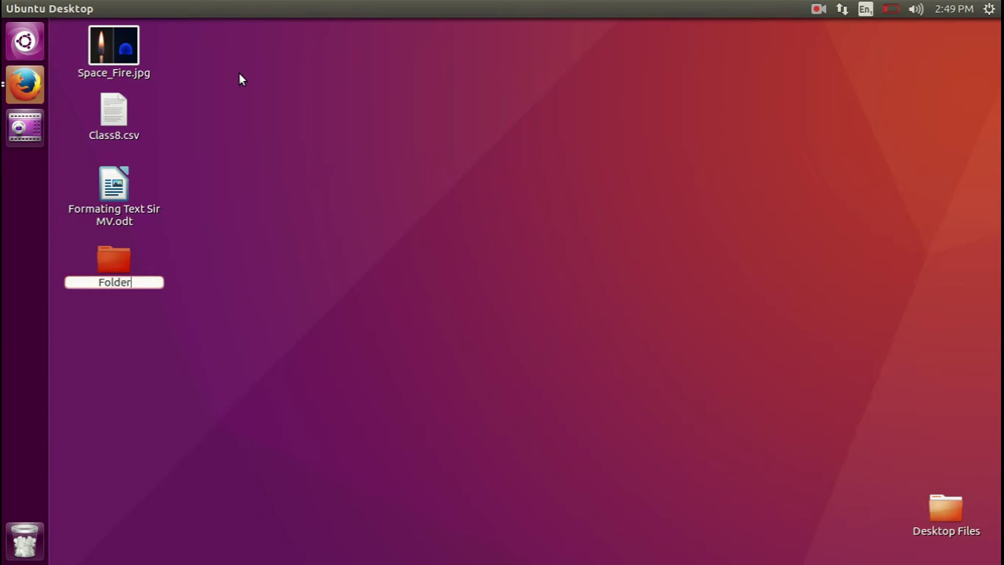
{"action": "key", "text": "BackSpace"}
{"action": "type", "text": "With Sample Files"}
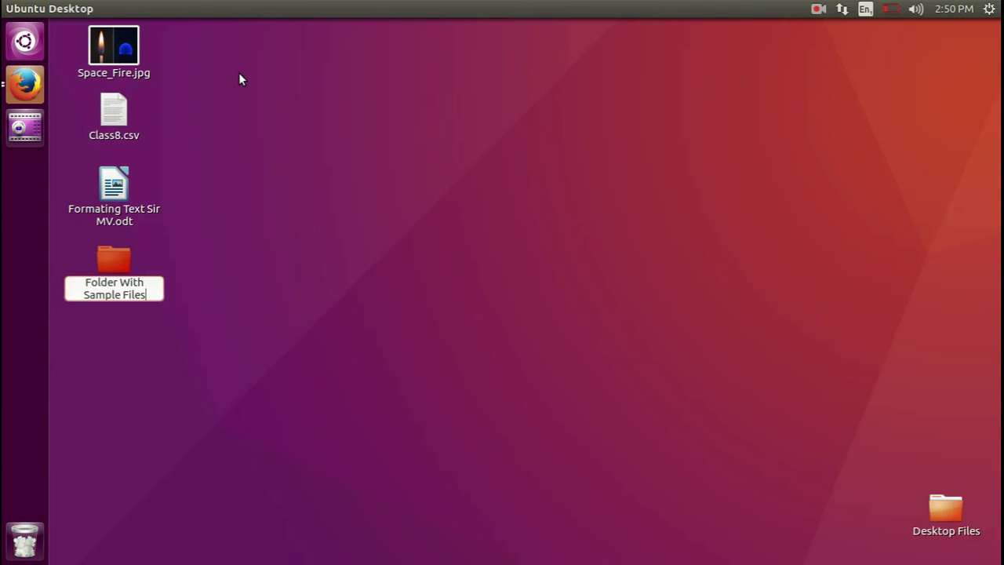
{"action": "key", "text": "Return"}
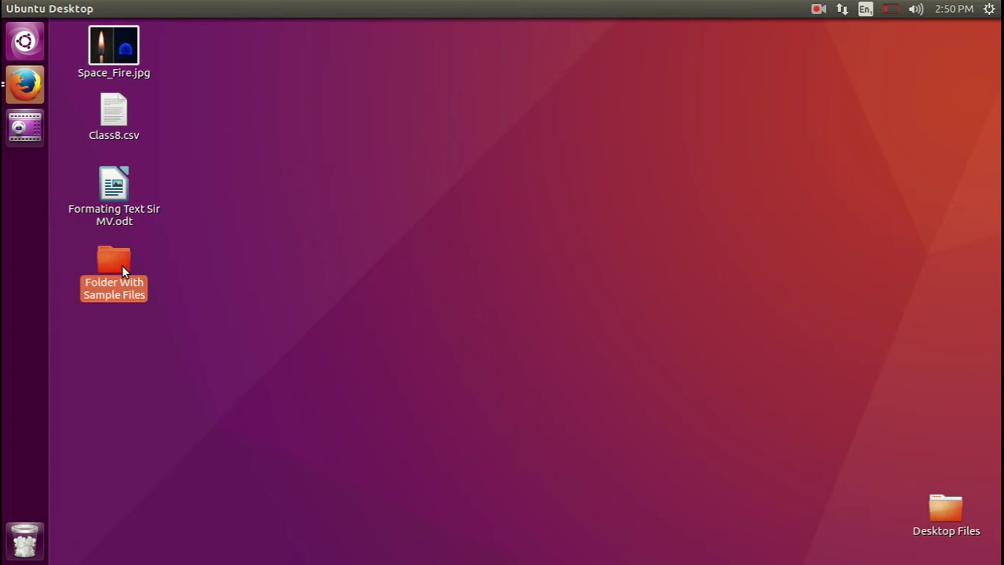
- Move Space_Fire.jpg, Class8.csv and Formating Text Sir MV.odt into Folder With Sample Files and check the folder's contents
{"action": "key", "text": "Up"}
{"action": "left_click_drag", "start_coordinate": [110, 102], "coordinate": [109, 50]}
{"action": "double_click", "coordinate": [109, 50]}
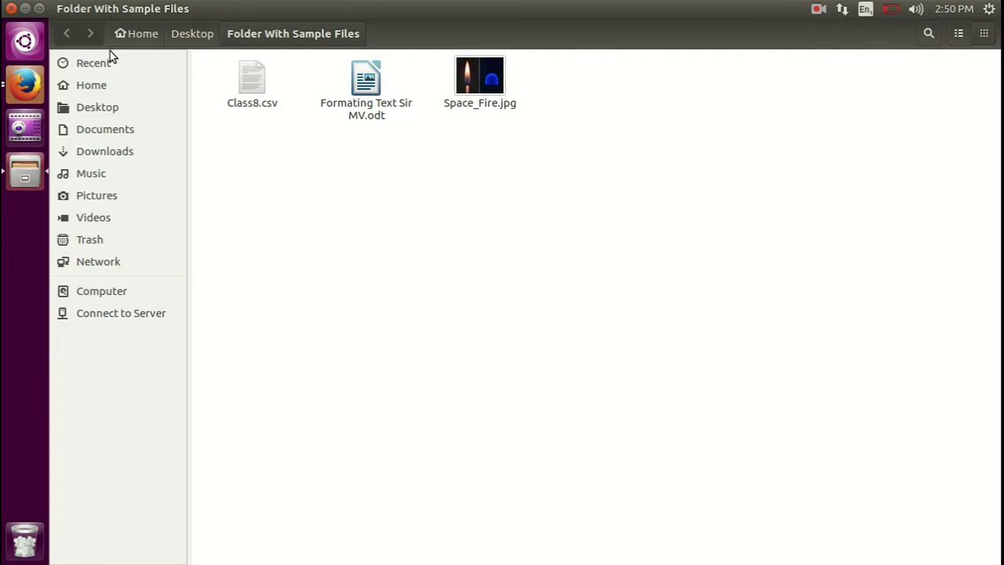
{"action": "left_click", "coordinate": [11, 8]}
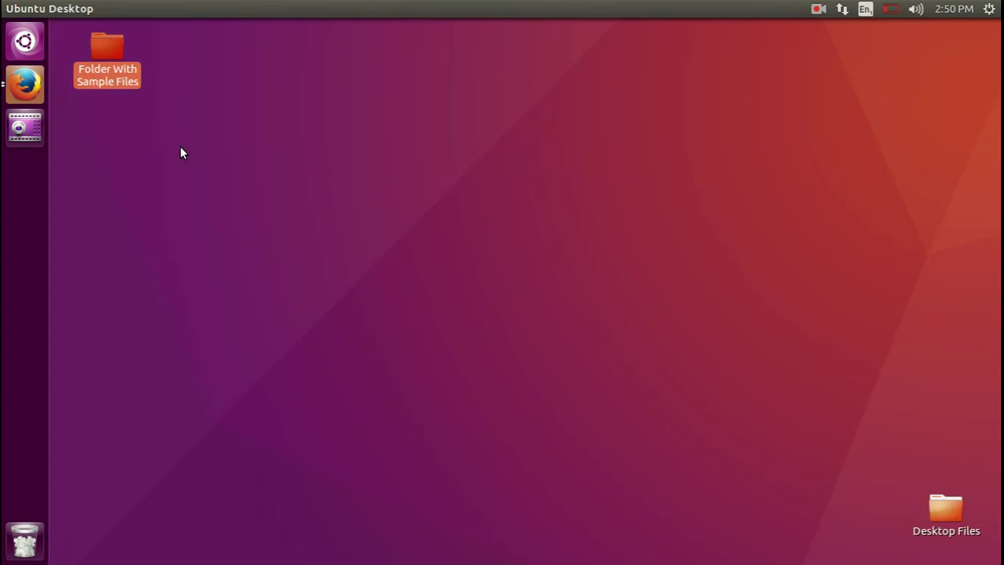
- Compress Folder With Sample Files into a .tar.gz archive of the same name on the Desktop
{"action": "right_click", "coordinate": [105, 53]}
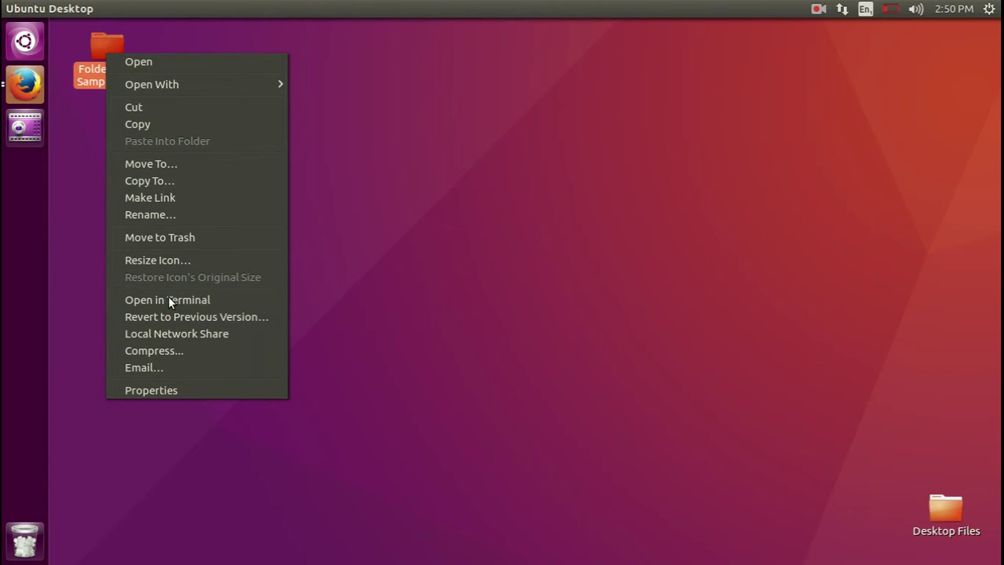
{"action": "left_click", "coordinate": [179, 350]}
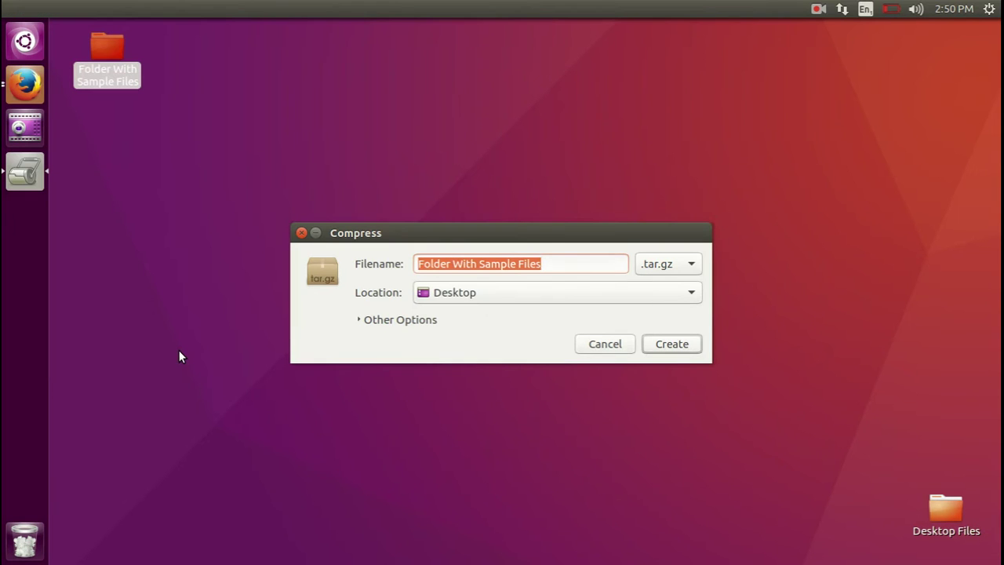
{"action": "left_click_drag", "start_coordinate": [549, 240], "coordinate": [497, 112]}
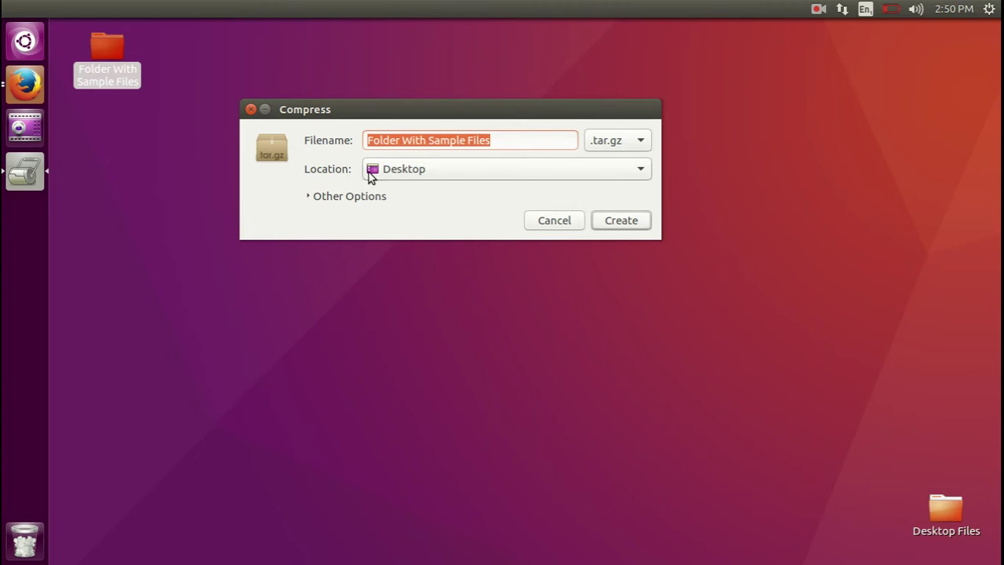
{"action": "left_click", "coordinate": [602, 220]}
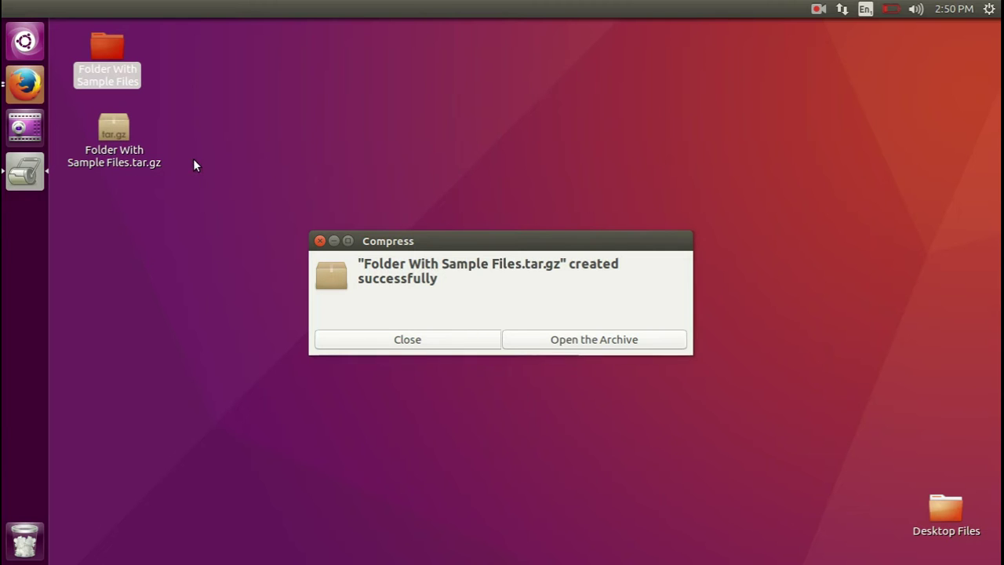
{"action": "left_click", "coordinate": [405, 338]}
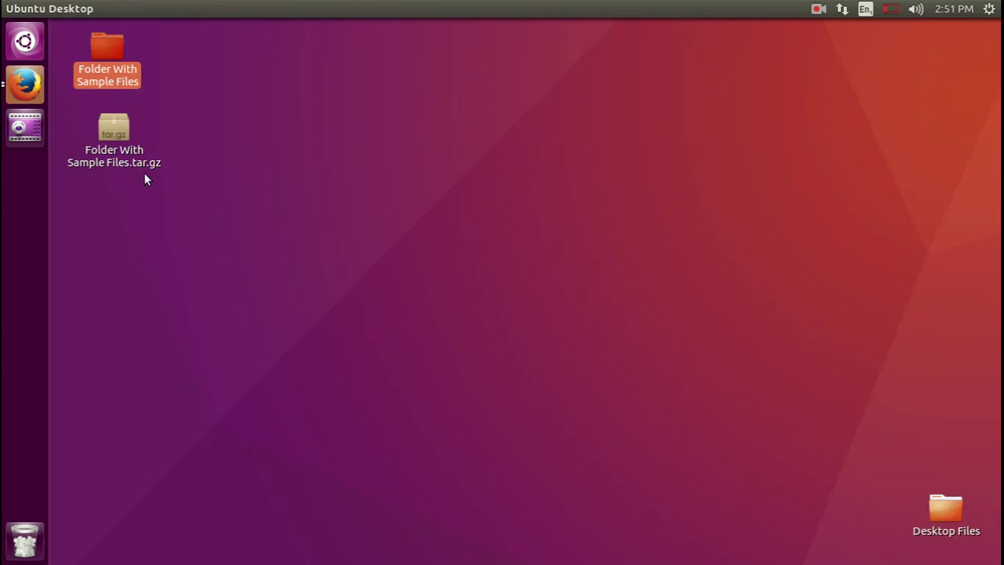
{"action": "left_click", "coordinate": [120, 138]}
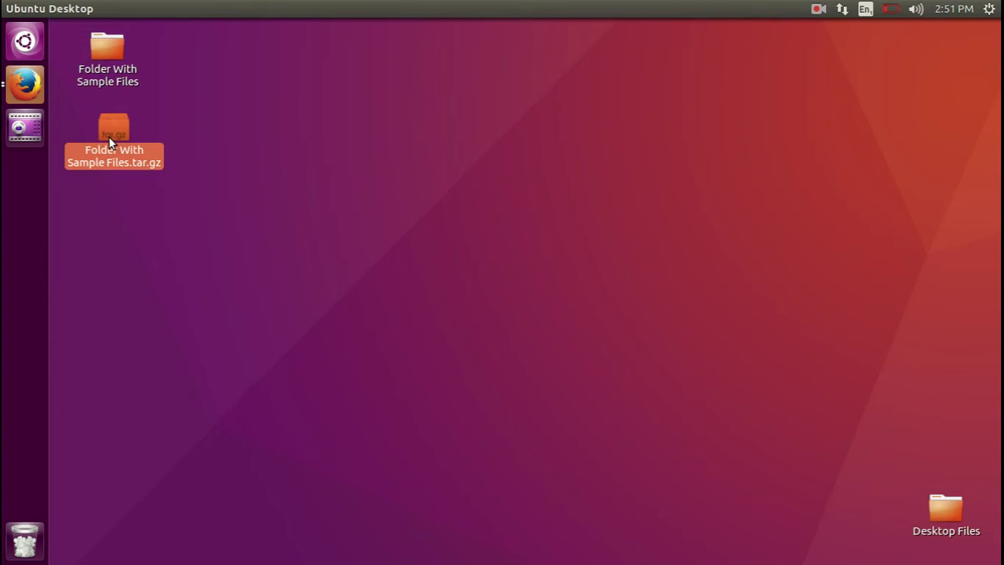
- Switch back to Firefox, attach Folder With Sample Files.tar.gz from the Desktop to the message and send it
{"action": "left_click", "coordinate": [24, 88]}
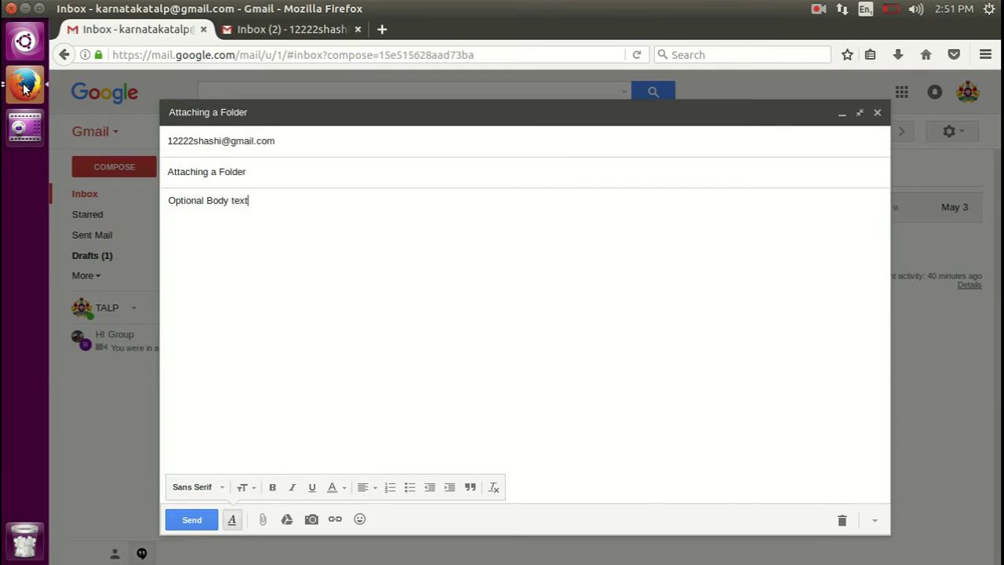
{"action": "left_click", "coordinate": [264, 519]}
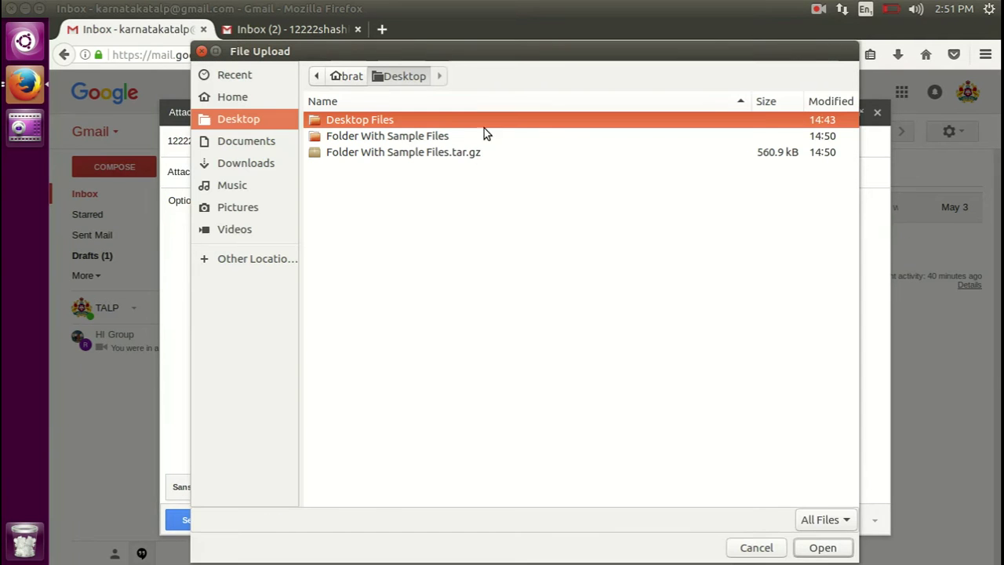
{"action": "left_click", "coordinate": [362, 138]}
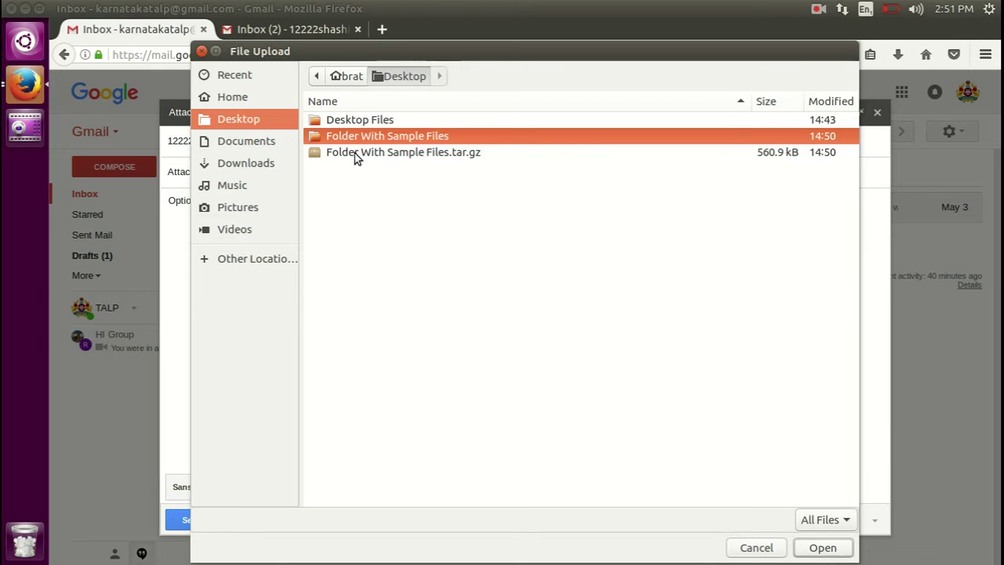
{"action": "left_click", "coordinate": [355, 154]}
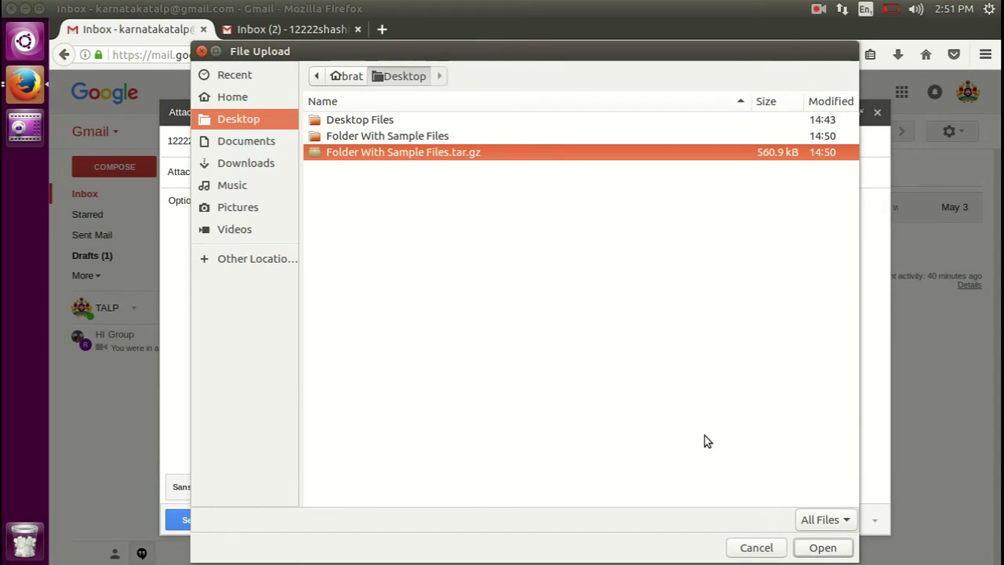
{"action": "left_click", "coordinate": [815, 549]}
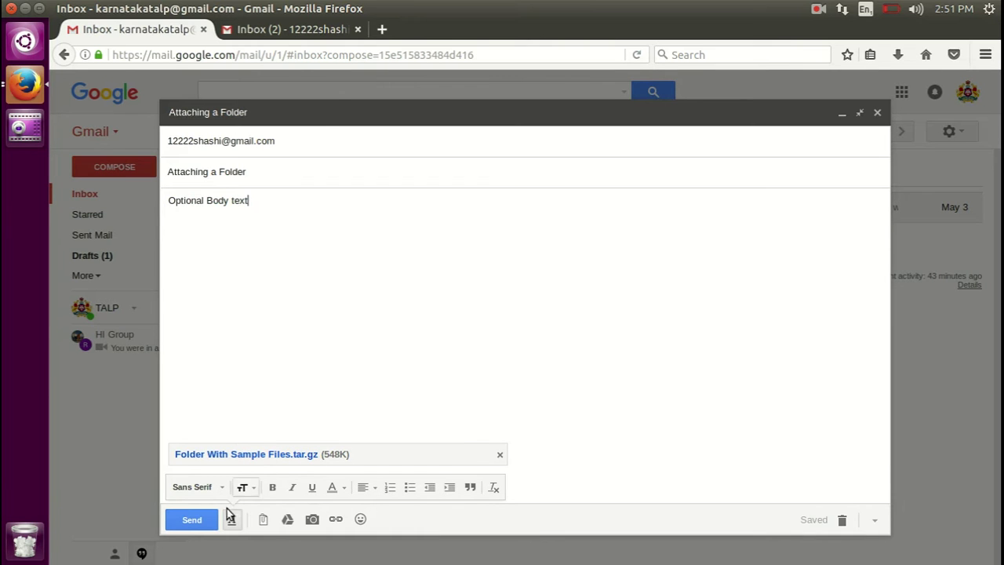
{"action": "left_click", "coordinate": [207, 523]}
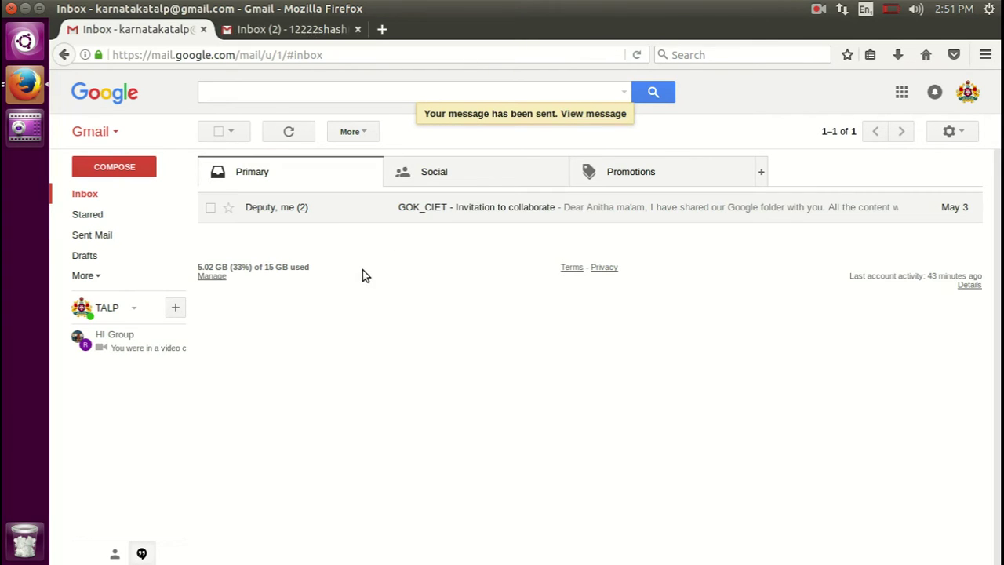
- Delete Folder With Sample Files and its .tar.gz archive from the desktop
{"action": "left_click", "coordinate": [25, 8]}
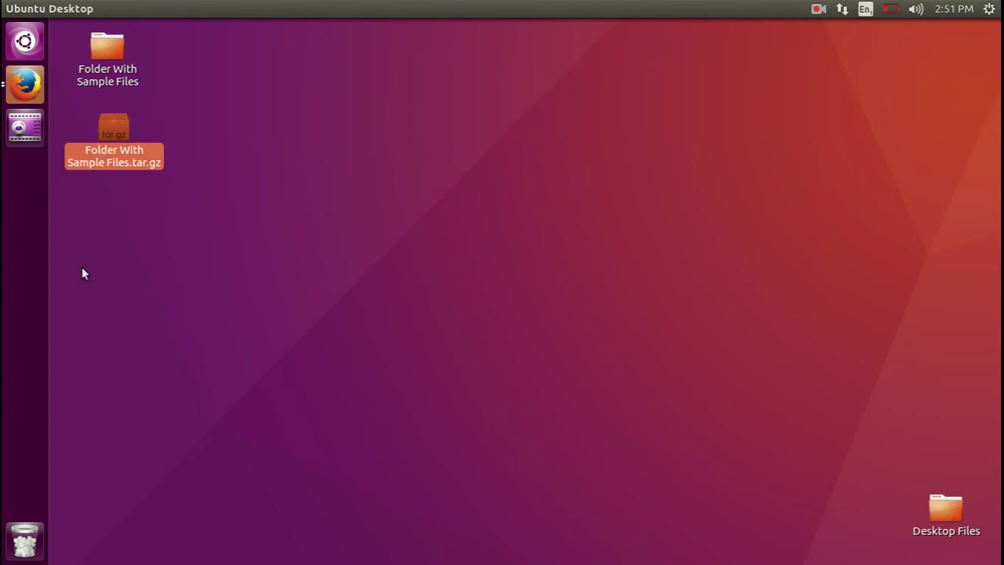
{"action": "left_click", "coordinate": [221, 199]}
{"action": "left_click_drag", "start_coordinate": [215, 262], "coordinate": [81, 36]}
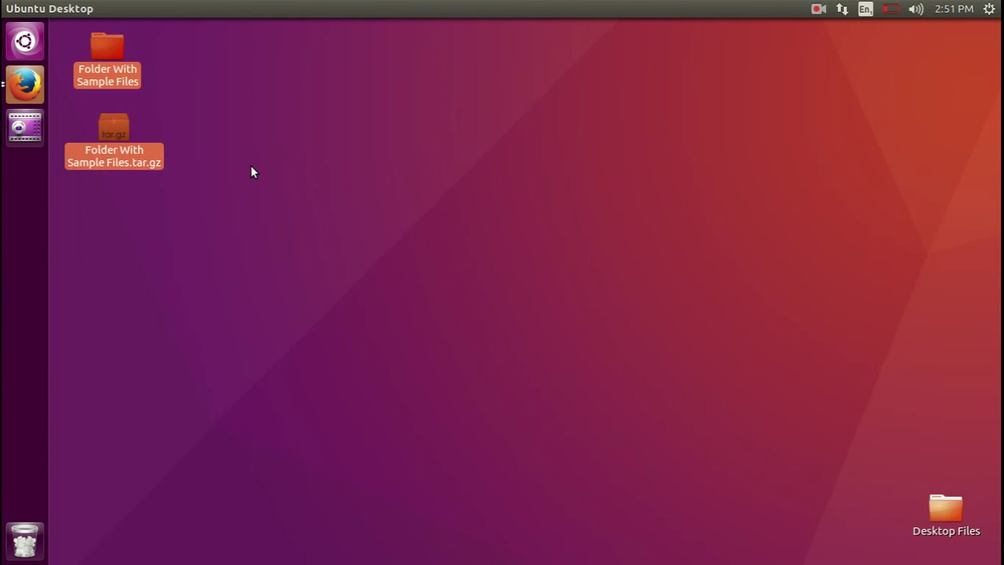
{"action": "key", "text": "Delete"}
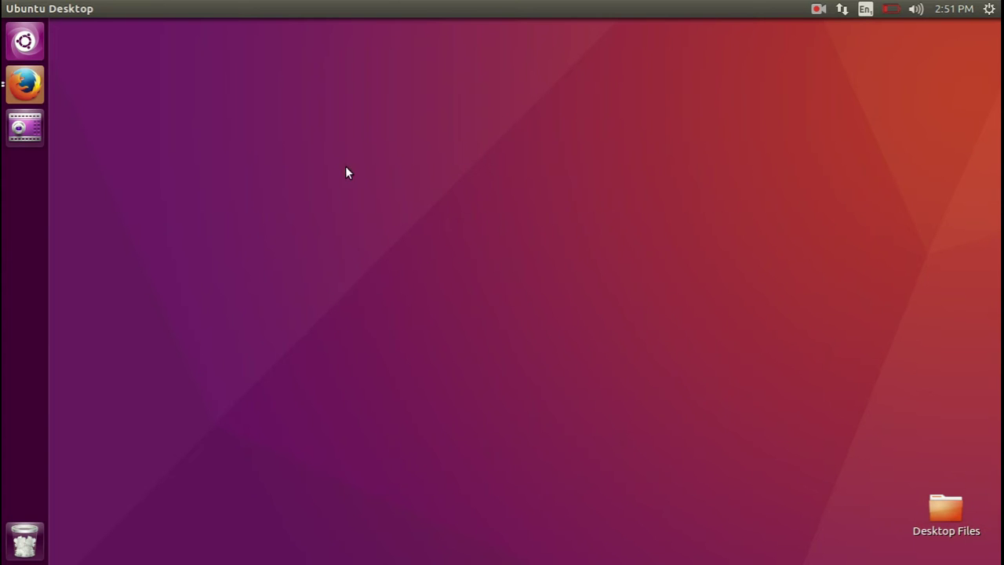
- Return to Firefox and open the received "Space Fire" message in the recipient account's inbox
{"action": "left_click", "coordinate": [25, 88]}
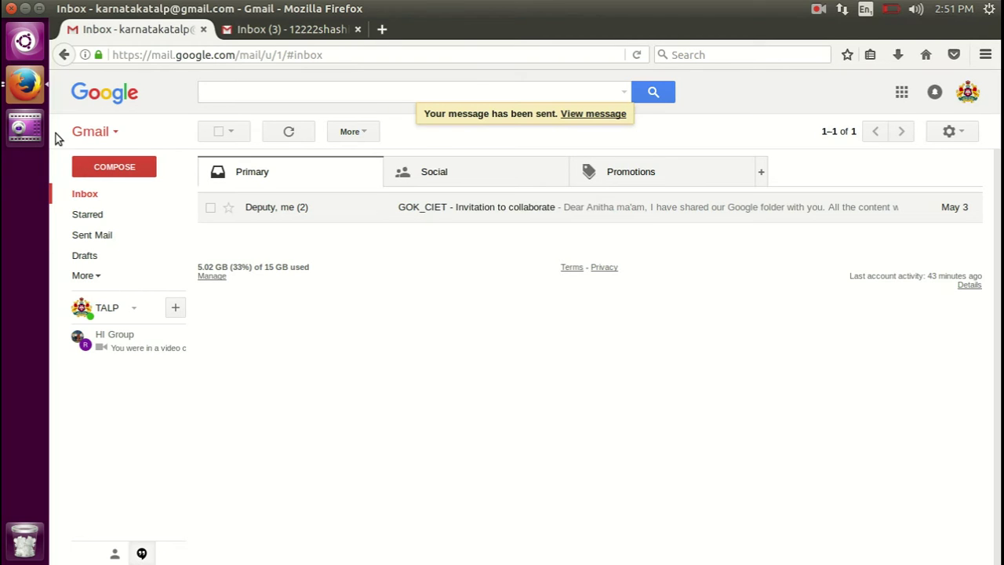
{"action": "left_click", "coordinate": [276, 32]}
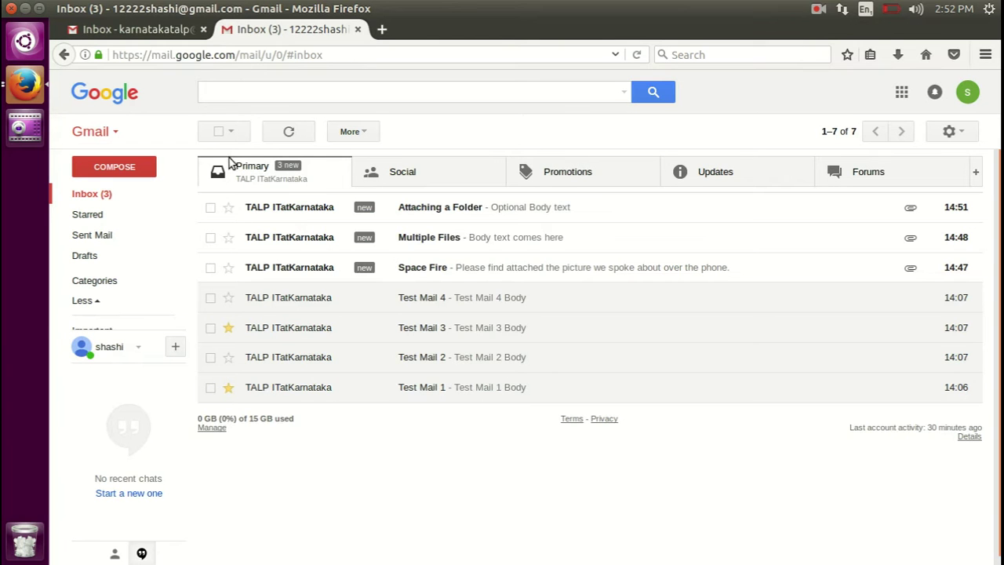
{"action": "left_click", "coordinate": [143, 30]}
{"action": "left_click", "coordinate": [281, 34]}
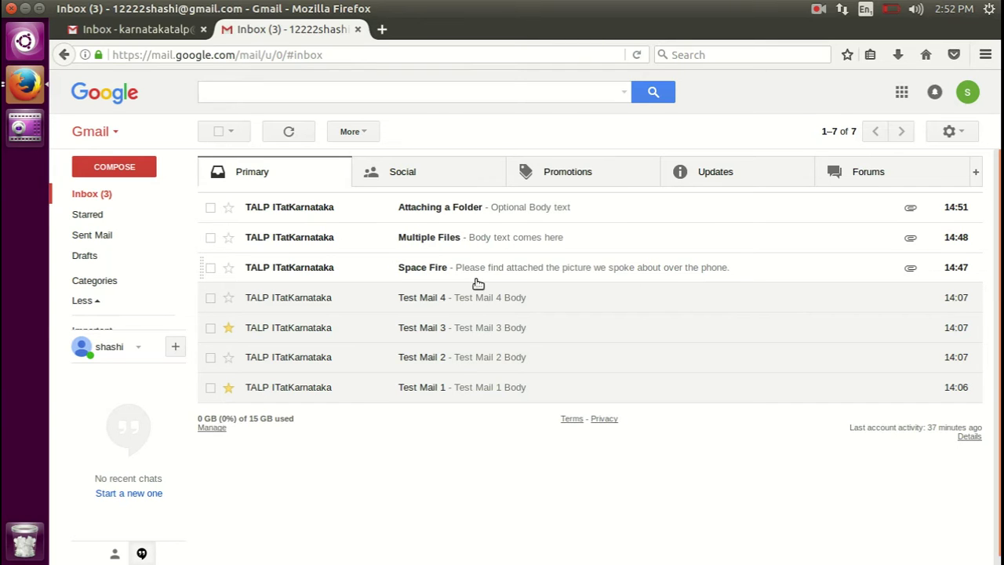
{"action": "left_click", "coordinate": [427, 268]}
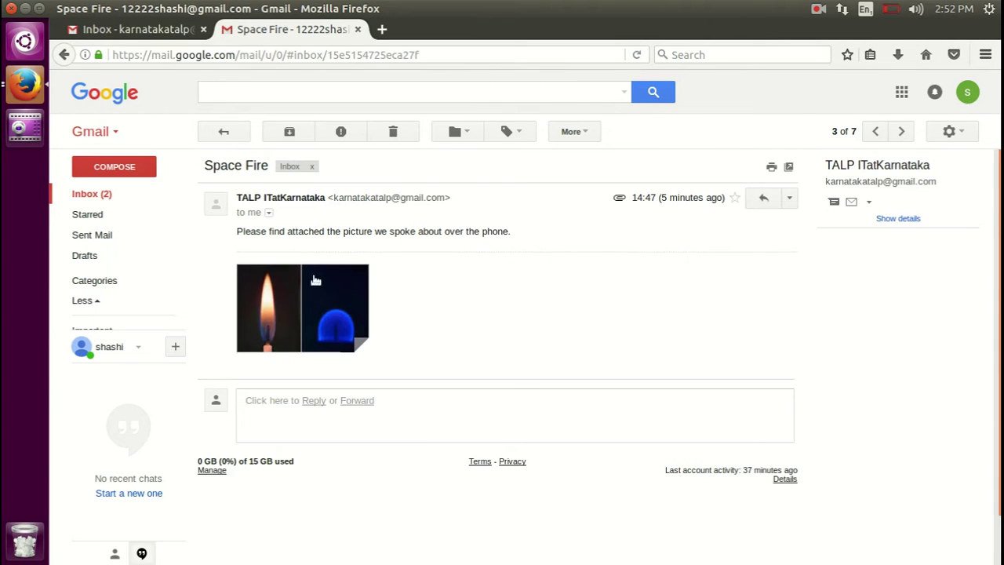
- Download the Space_Fire.jpg attachment from the open message, choosing to save the file
{"action": "mouse_move", "coordinate": [311, 287]}
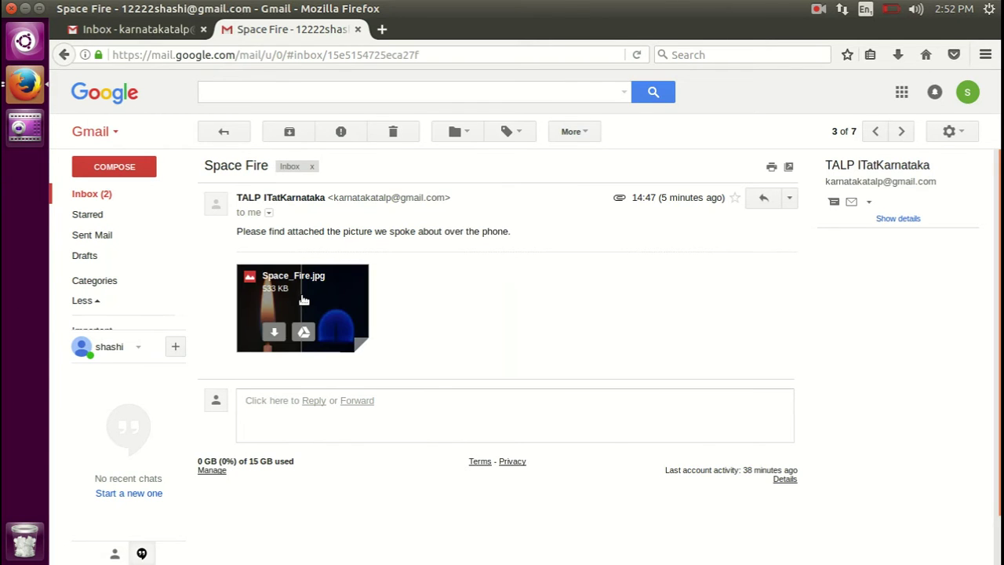
{"action": "left_click", "coordinate": [273, 333]}
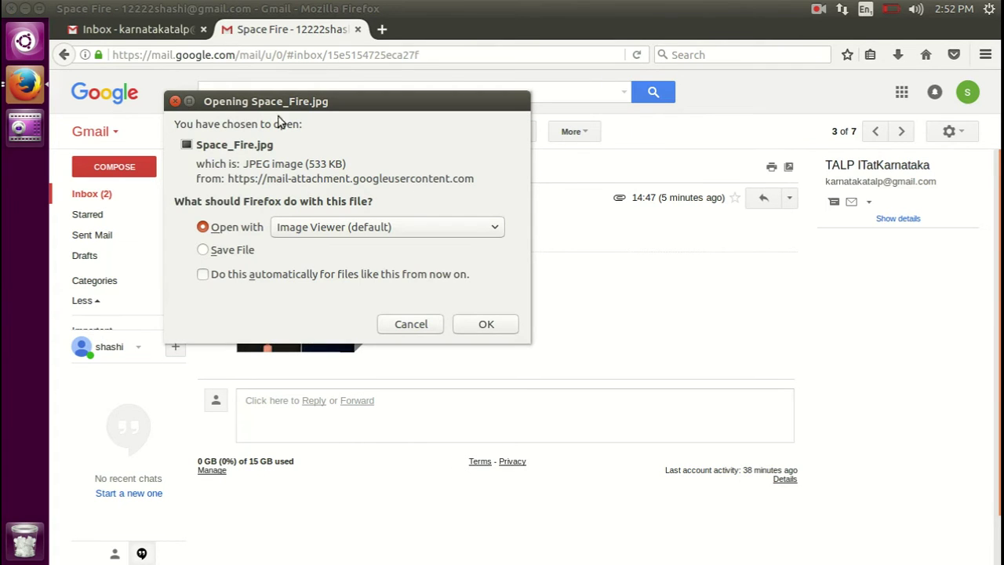
{"action": "left_click", "coordinate": [205, 250]}
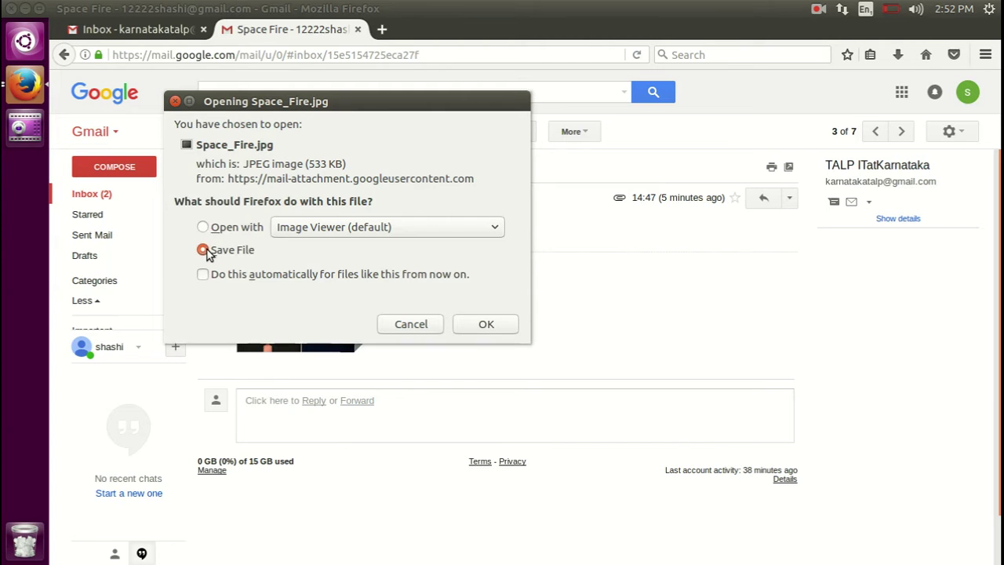
{"action": "left_click", "coordinate": [484, 325]}
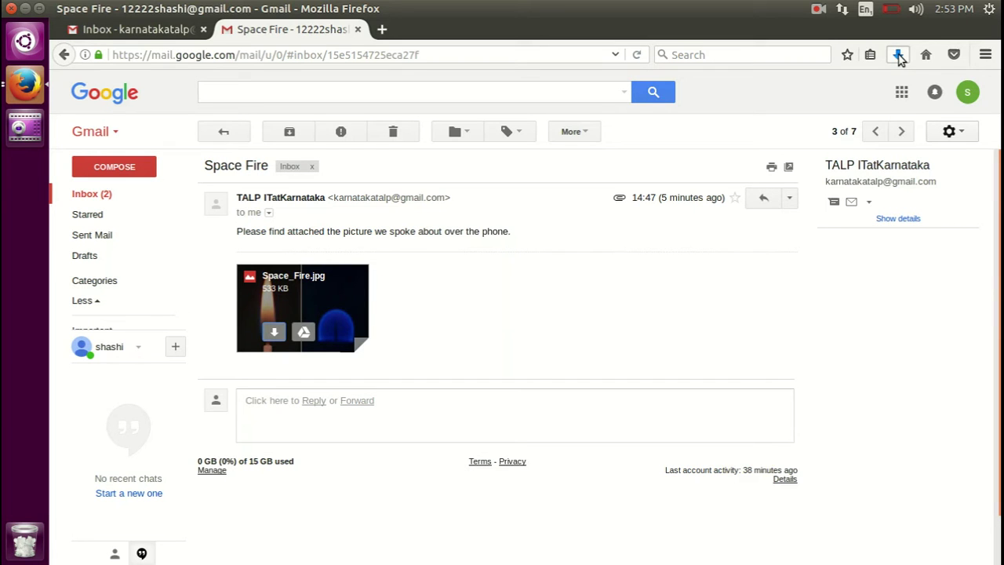
- Show the downloaded Space_Fire.jpg in its folder, move it from Downloads to the Desktop and close the file manager
{"action": "left_click", "coordinate": [899, 57]}
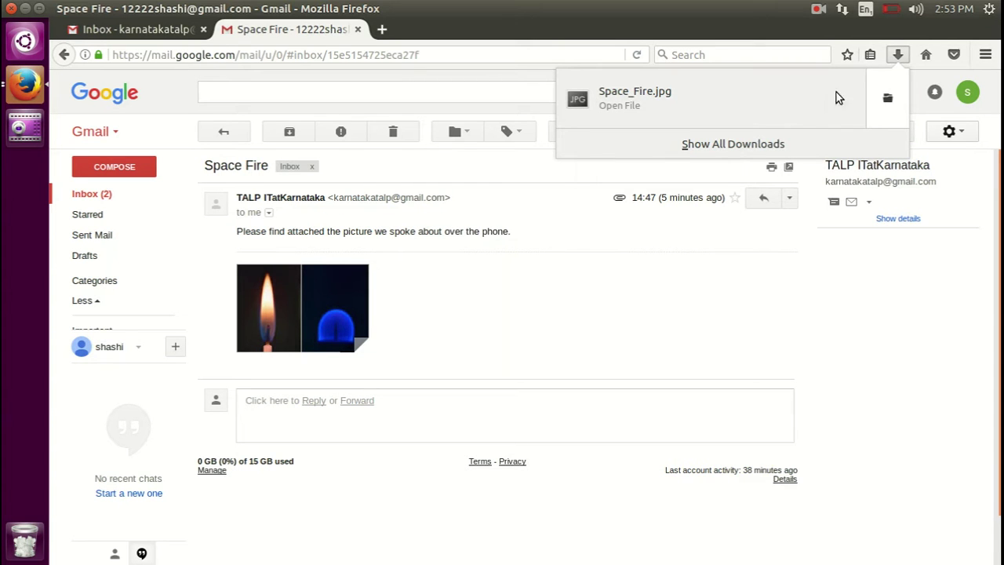
{"action": "left_click", "coordinate": [888, 101]}
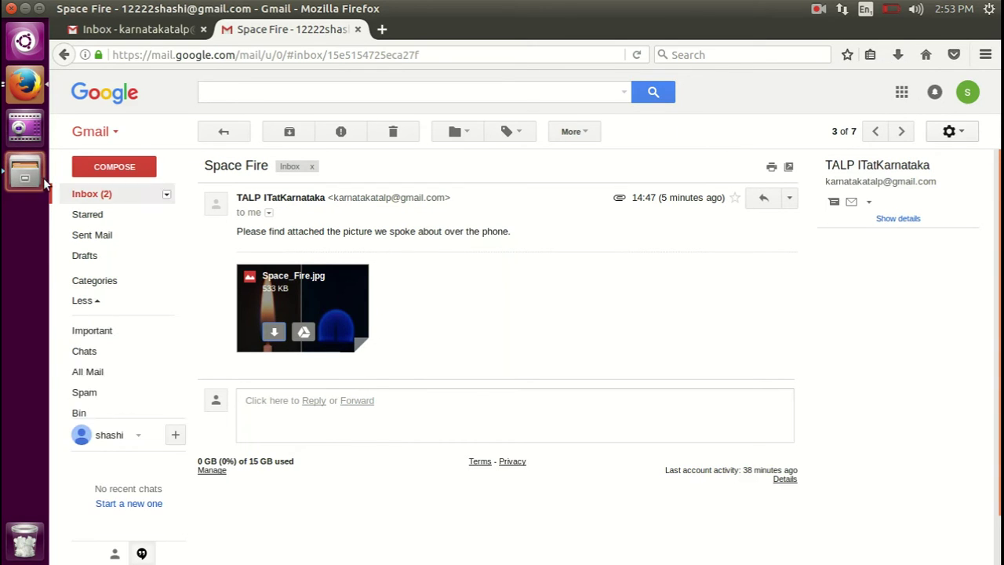
{"action": "left_click", "coordinate": [28, 180]}
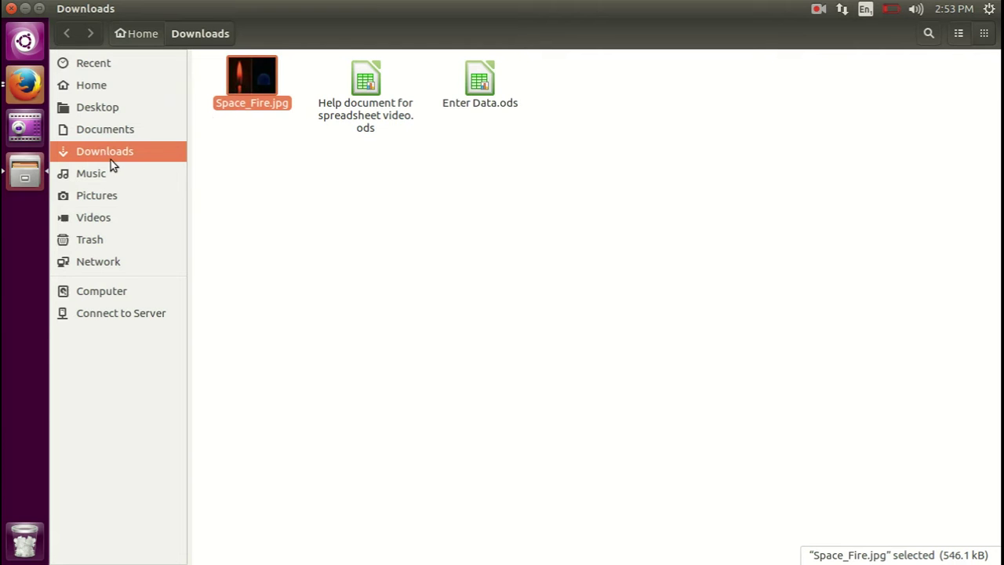
{"action": "right_click", "coordinate": [253, 84]}
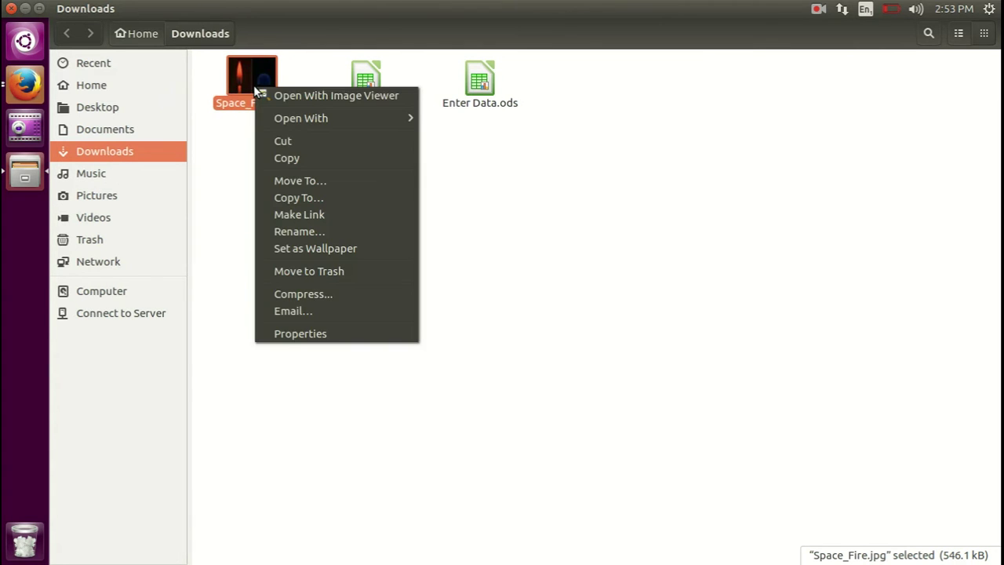
{"action": "left_click", "coordinate": [283, 142]}
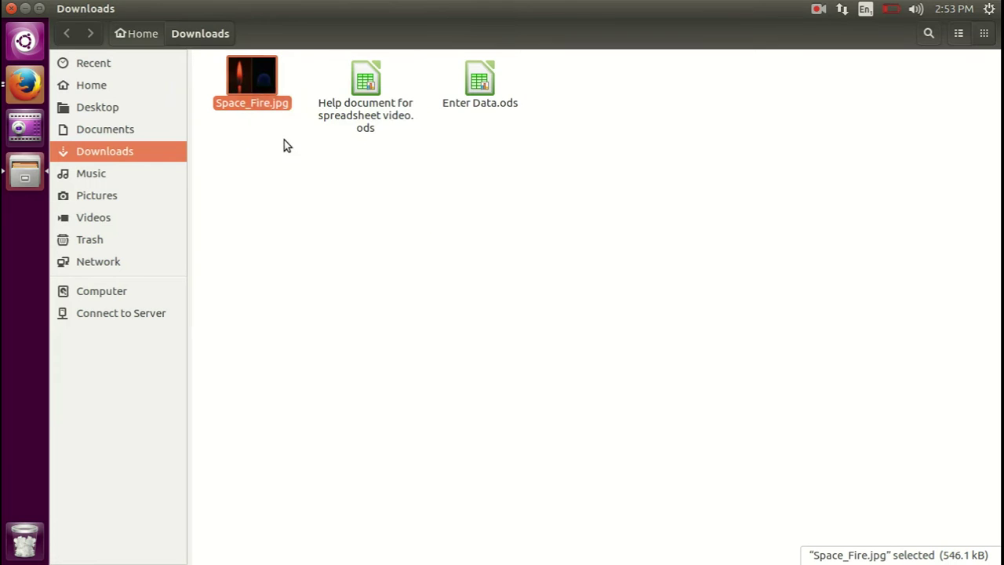
{"action": "left_click", "coordinate": [97, 107]}
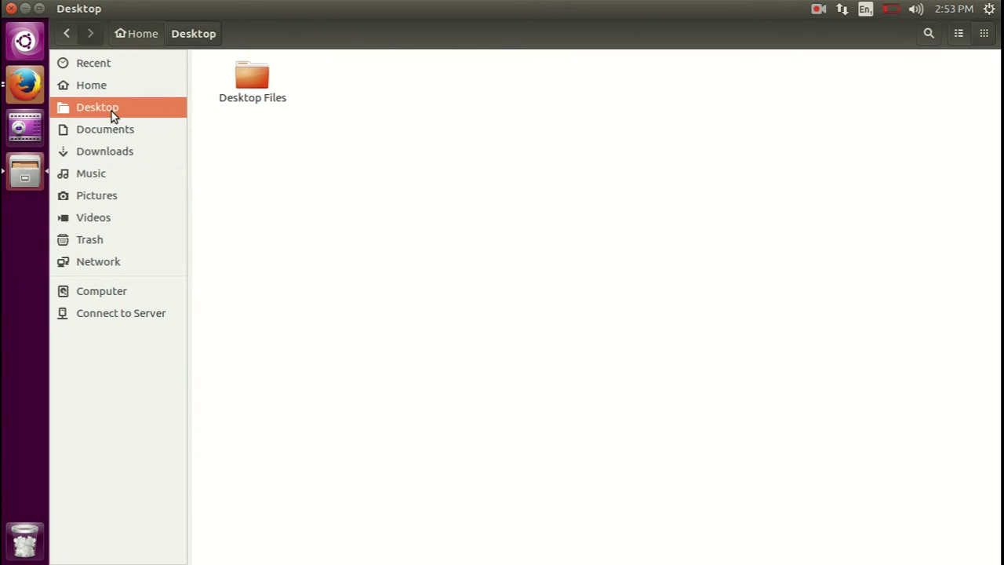
{"action": "right_click", "coordinate": [338, 184]}
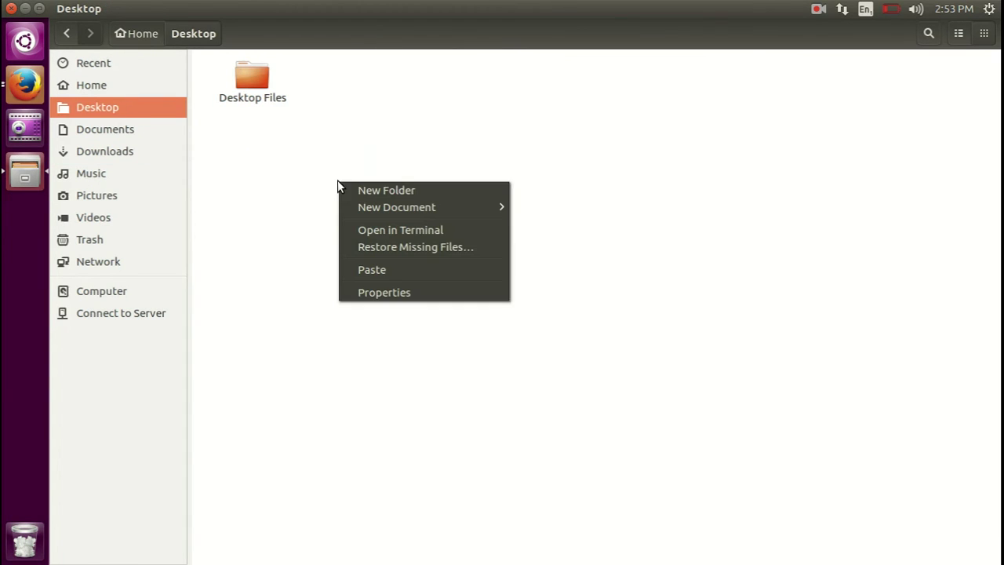
{"action": "left_click", "coordinate": [383, 268]}
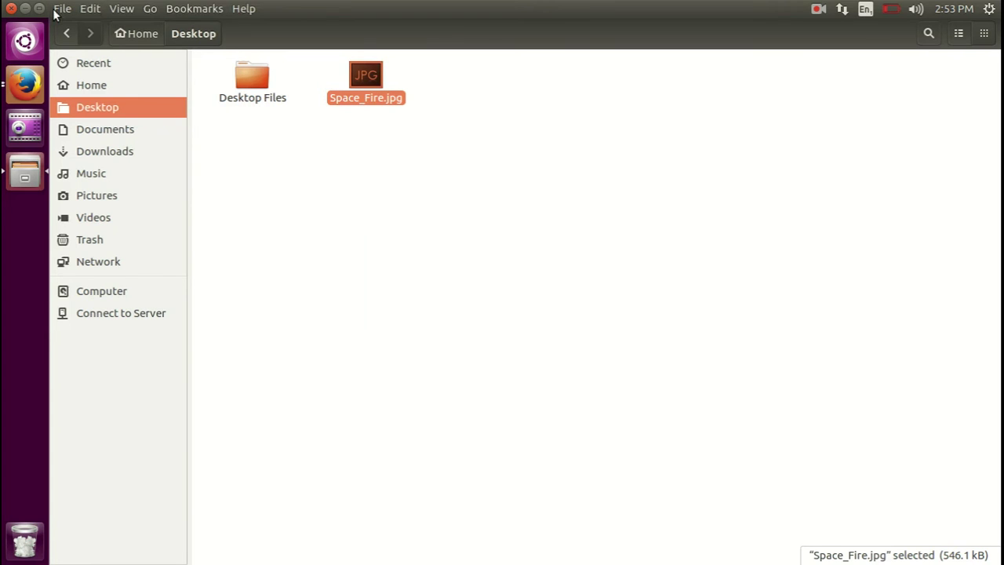
{"action": "left_click", "coordinate": [13, 9]}
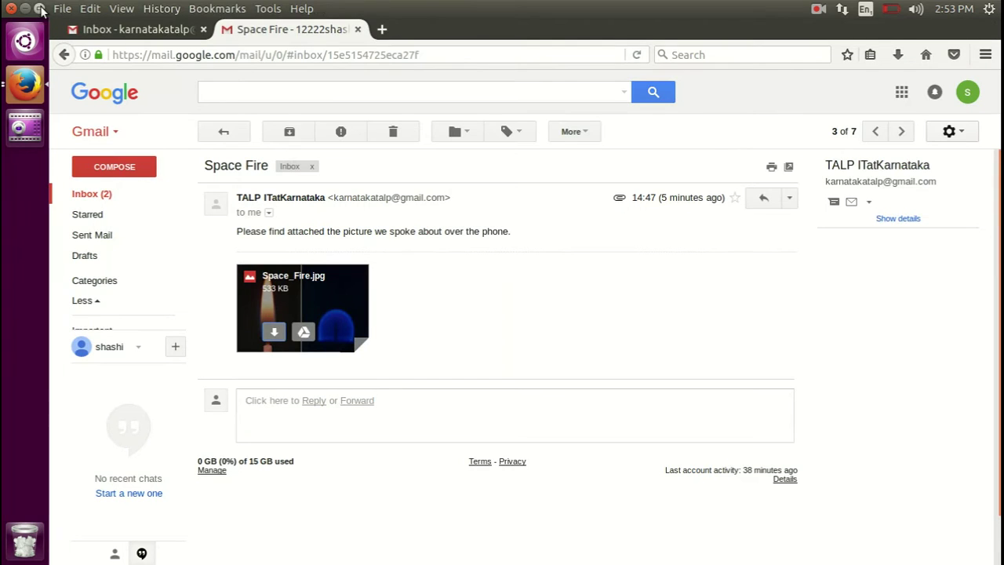
- Minimize Firefox, view Space_Fire.jpg from the desktop in the image viewer and close the viewer
{"action": "left_click", "coordinate": [25, 8]}
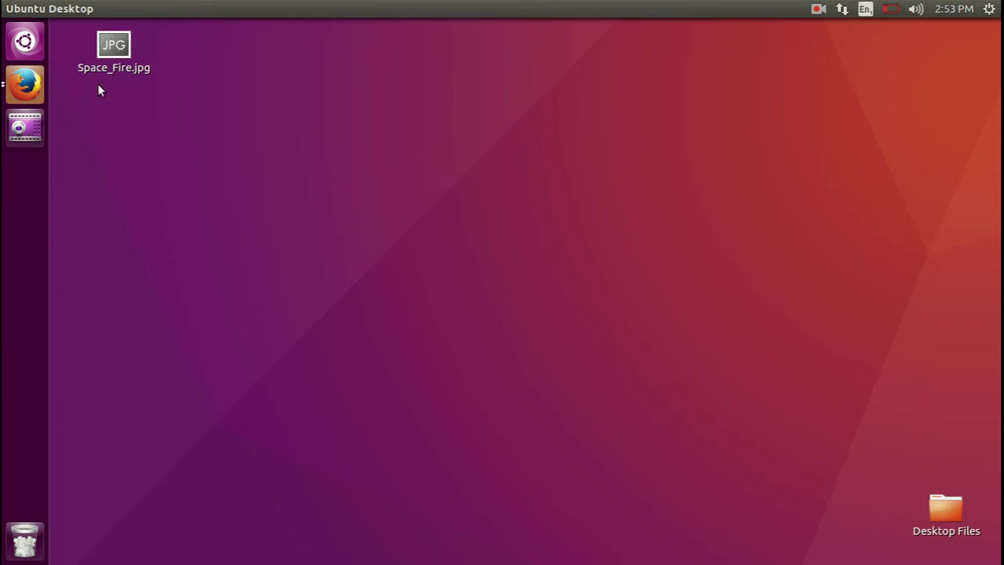
{"action": "left_click", "coordinate": [118, 45]}
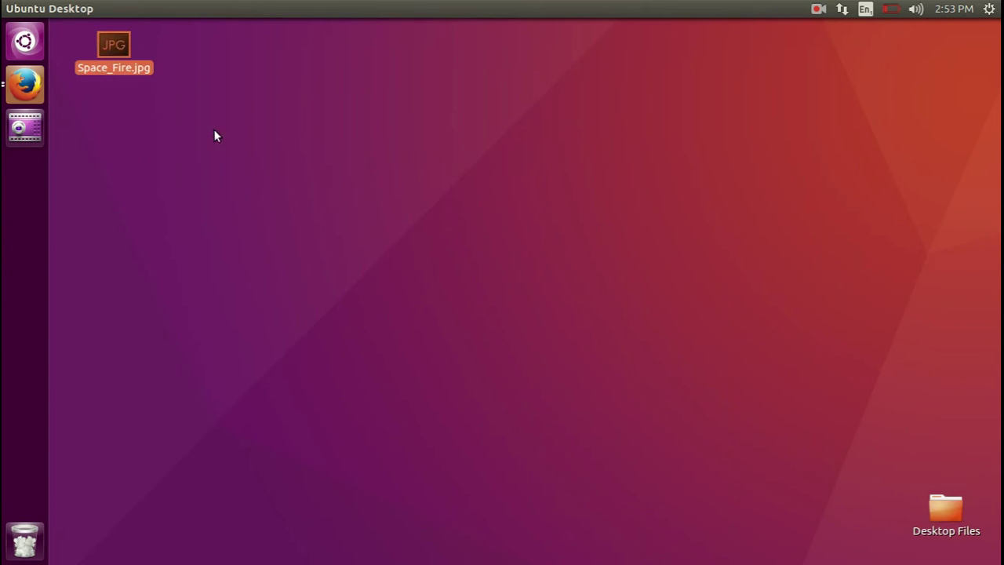
{"action": "double_click", "coordinate": [117, 41]}
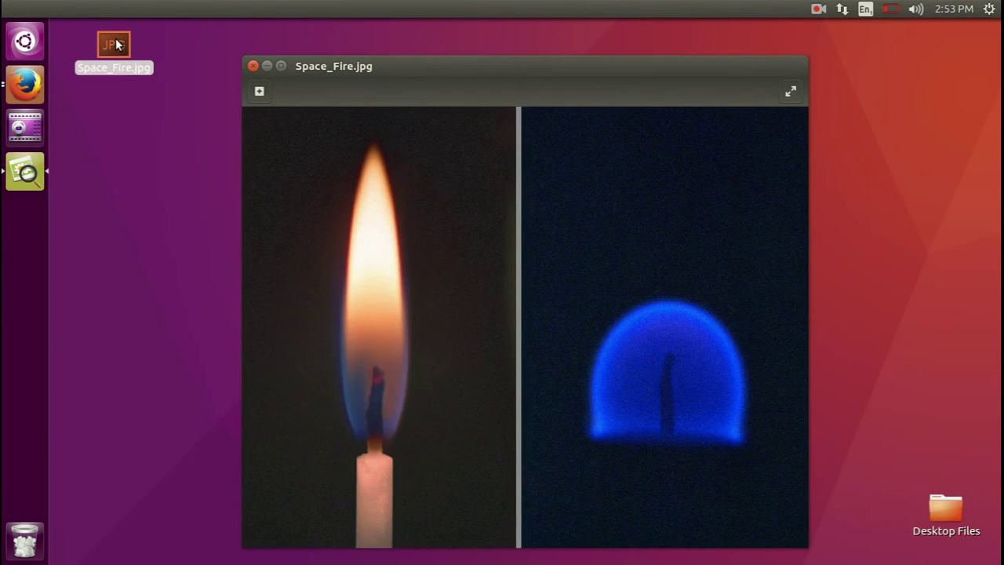
{"action": "left_click", "coordinate": [253, 67]}
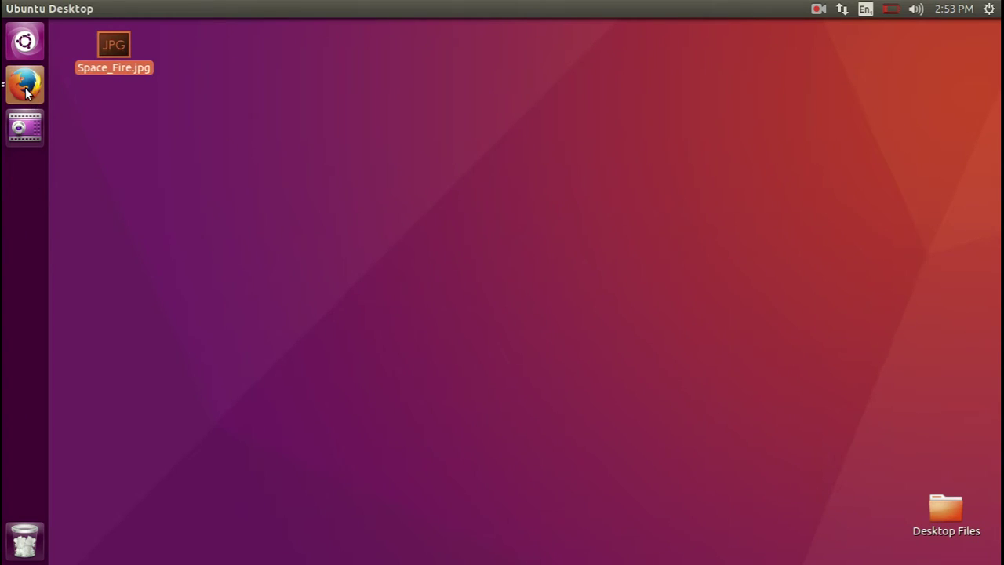
- Switch back to Firefox, return to the inbox and open the "Multiple Files" message
{"action": "left_click", "coordinate": [26, 88]}
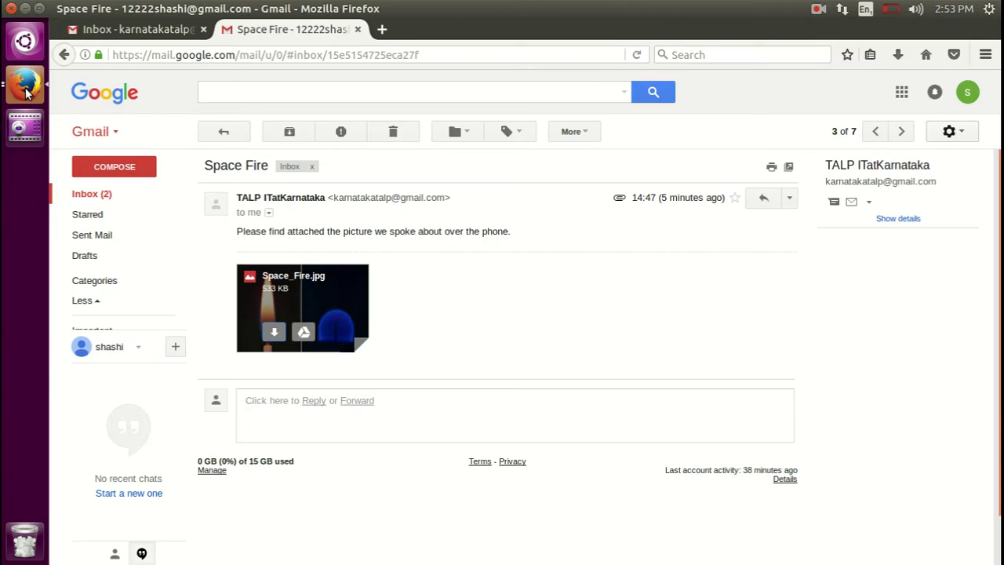
{"action": "left_click", "coordinate": [227, 131]}
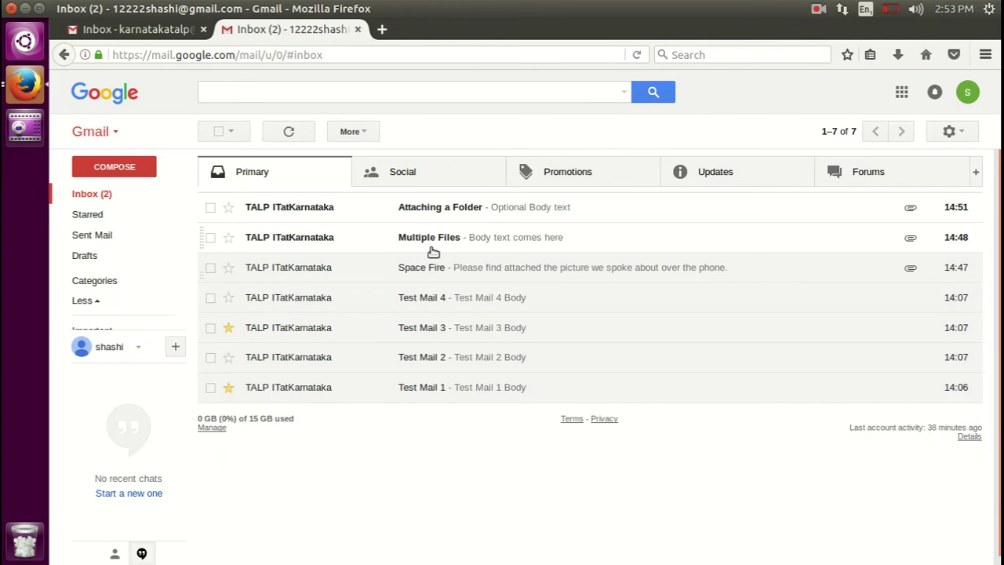
{"action": "left_click", "coordinate": [435, 245]}
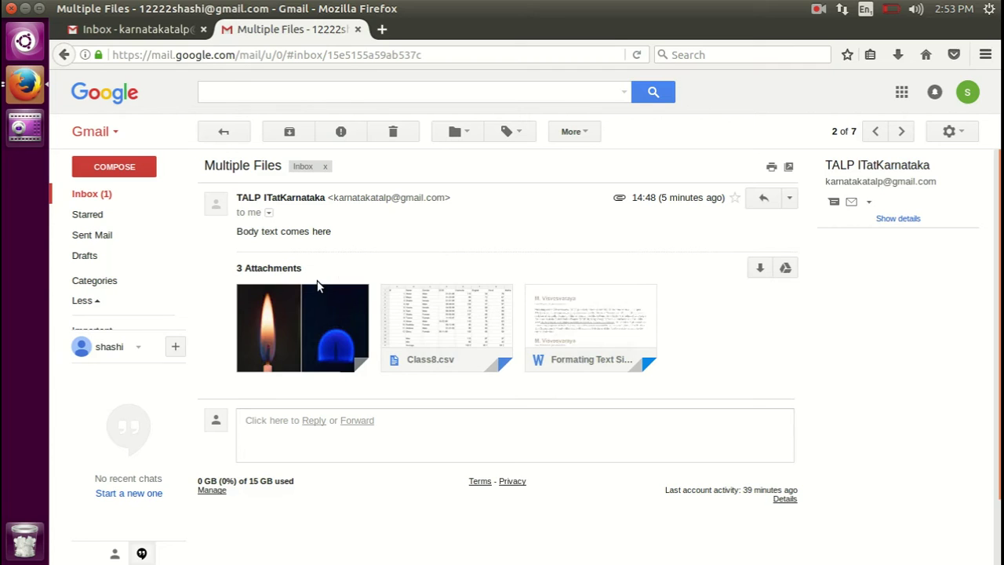
- Download only the Formating Text Sir MV.odt attachment from the "Multiple Files" message, choosing to save the file
{"action": "mouse_move", "coordinate": [320, 320]}
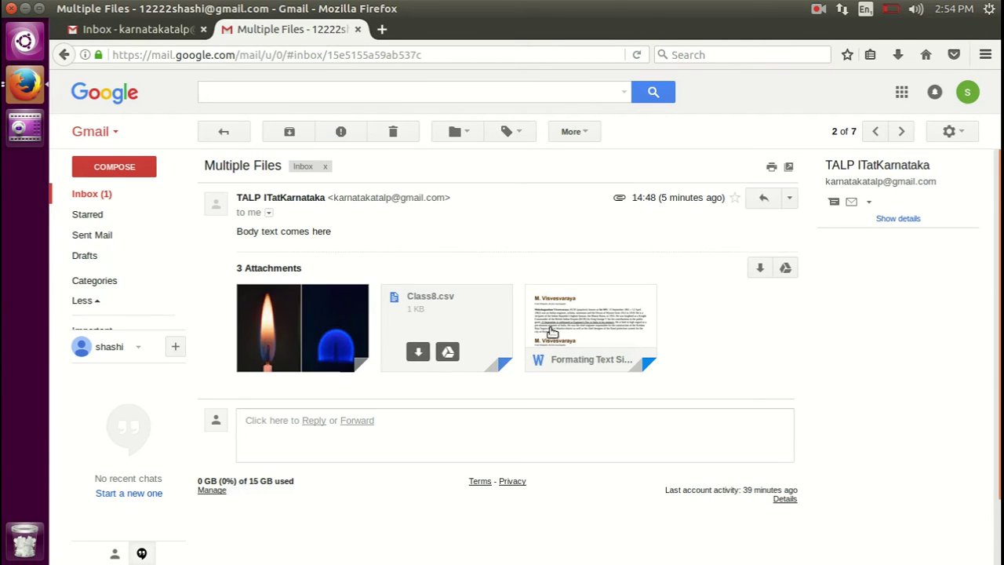
{"action": "mouse_move", "coordinate": [563, 336]}
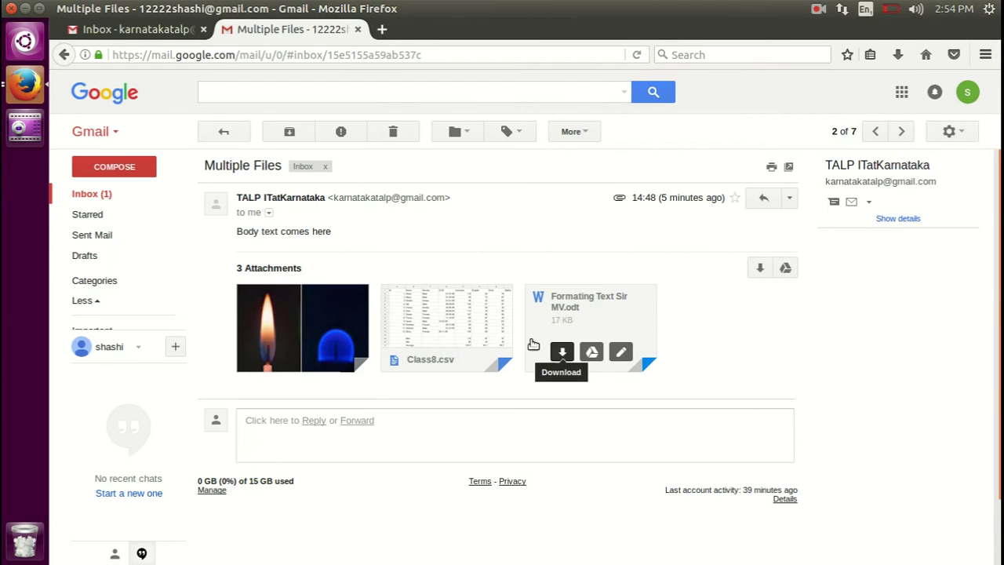
{"action": "mouse_move", "coordinate": [270, 359]}
{"action": "left_click", "coordinate": [563, 353]}
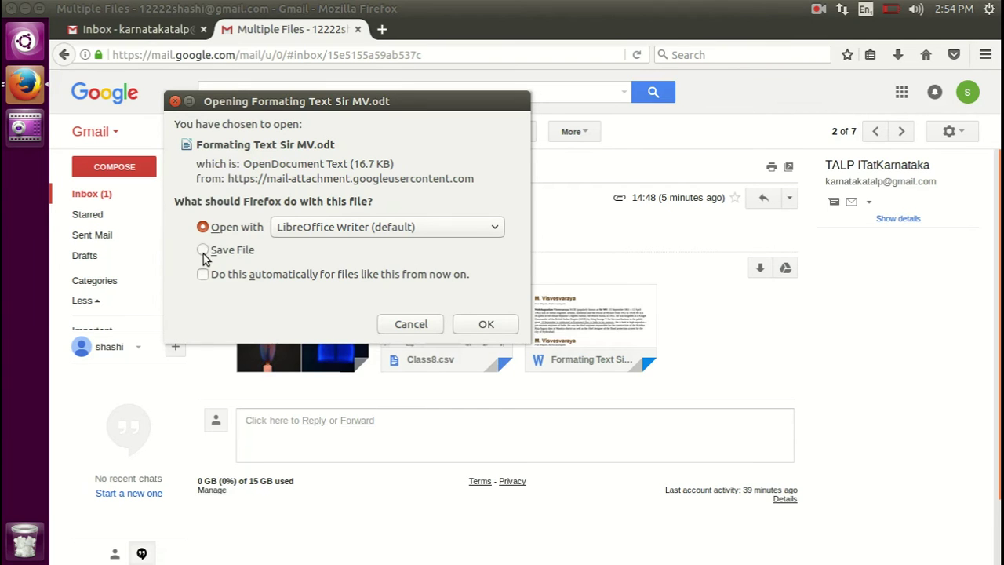
{"action": "left_click", "coordinate": [204, 250]}
{"action": "left_click", "coordinate": [484, 324]}
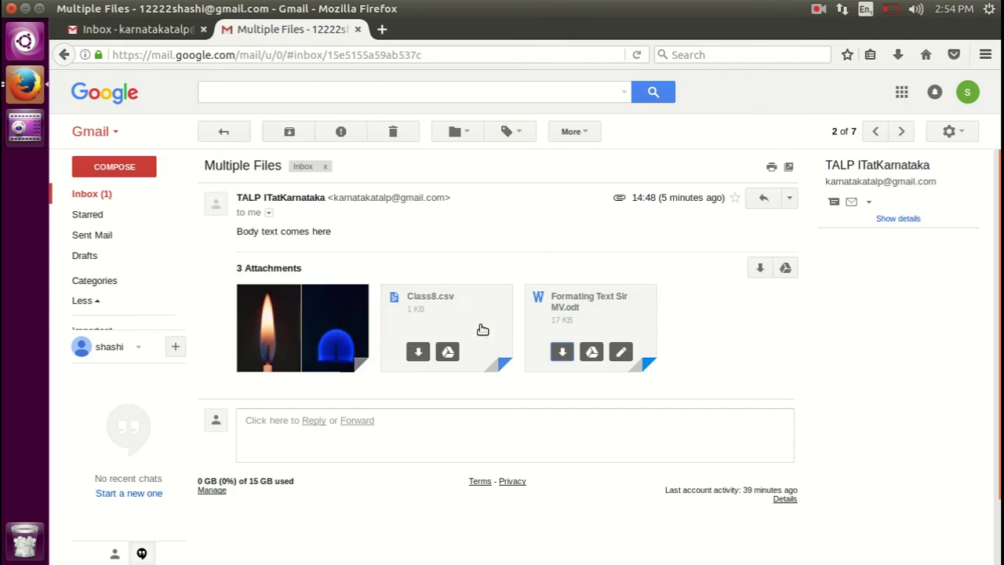
- Show the downloaded Formating Text Sir MV.odt in its containing folder from Firefox's download list, then close the file manager
{"action": "left_click", "coordinate": [898, 55]}
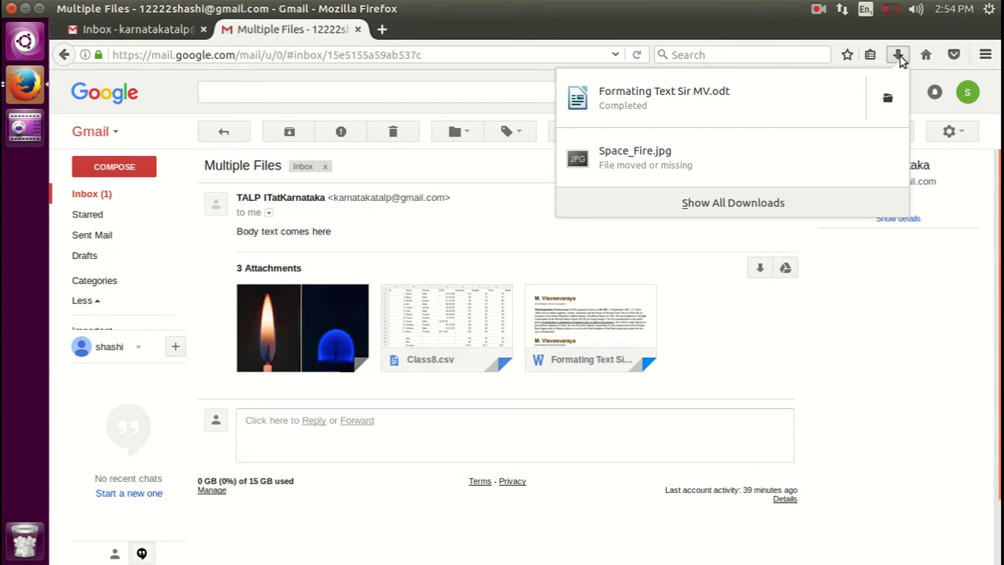
{"action": "left_click", "coordinate": [890, 102]}
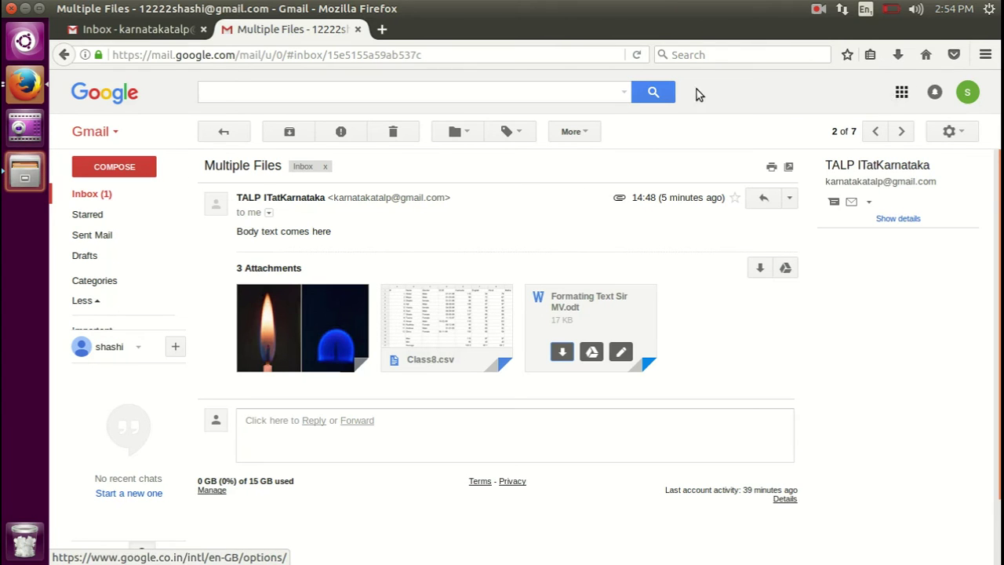
{"action": "left_click", "coordinate": [33, 181]}
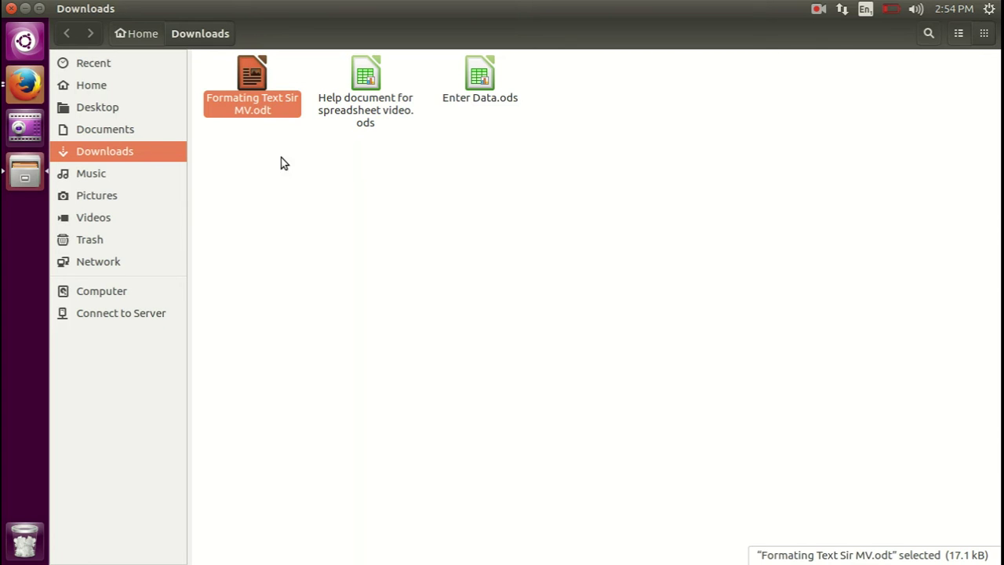
{"action": "left_click", "coordinate": [283, 166]}
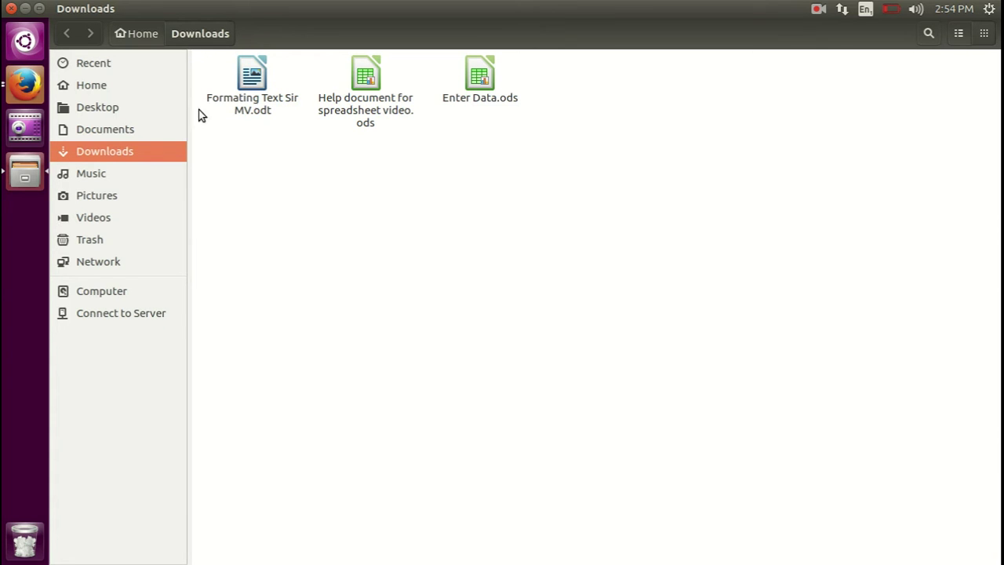
{"action": "left_click", "coordinate": [11, 8]}
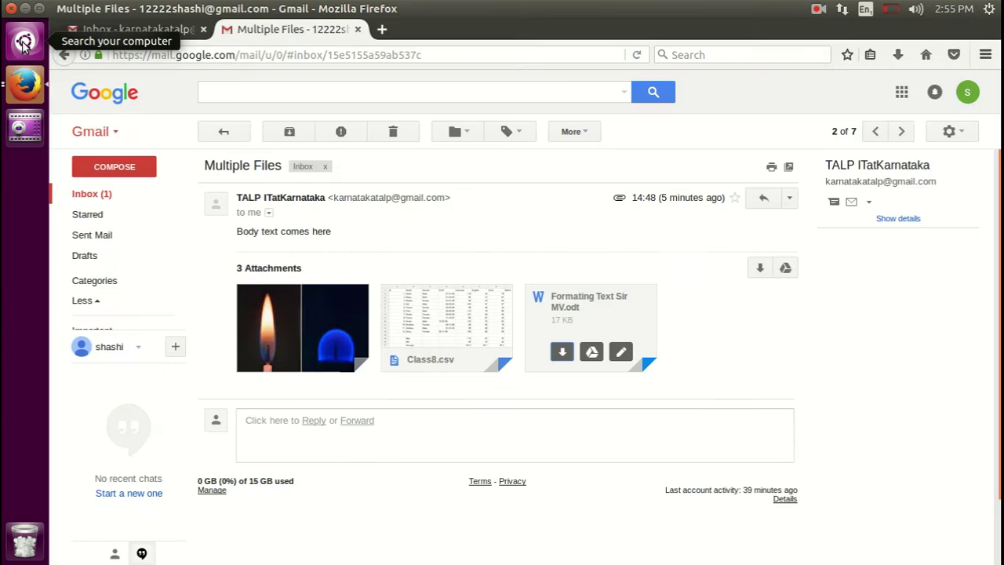
- Search the computer for "files", launch the Files app, locate Formating Text Sir MV.odt in Downloads and minimize the window
{"action": "left_click", "coordinate": [23, 43]}
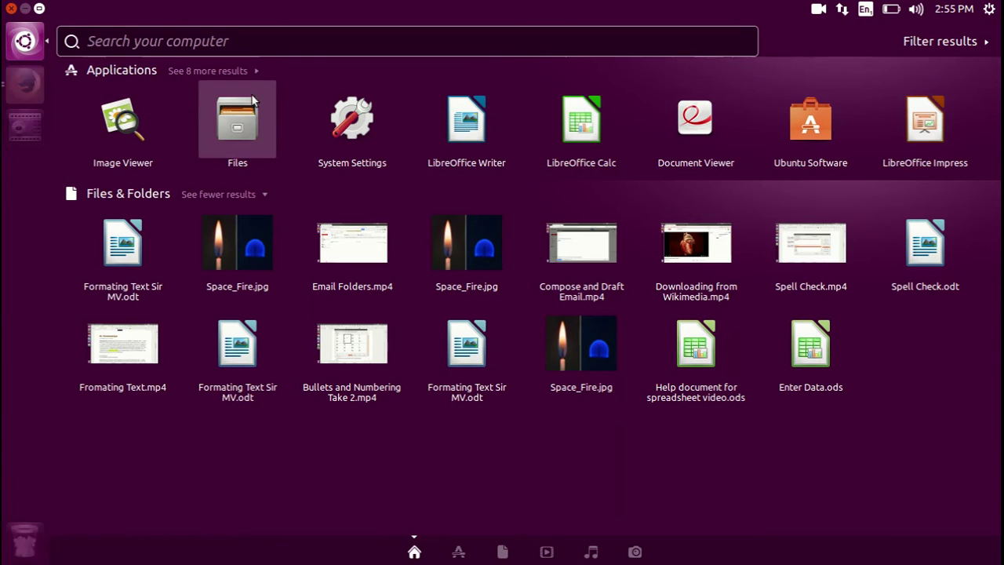
{"action": "left_click", "coordinate": [290, 45]}
{"action": "type", "text": "files"}
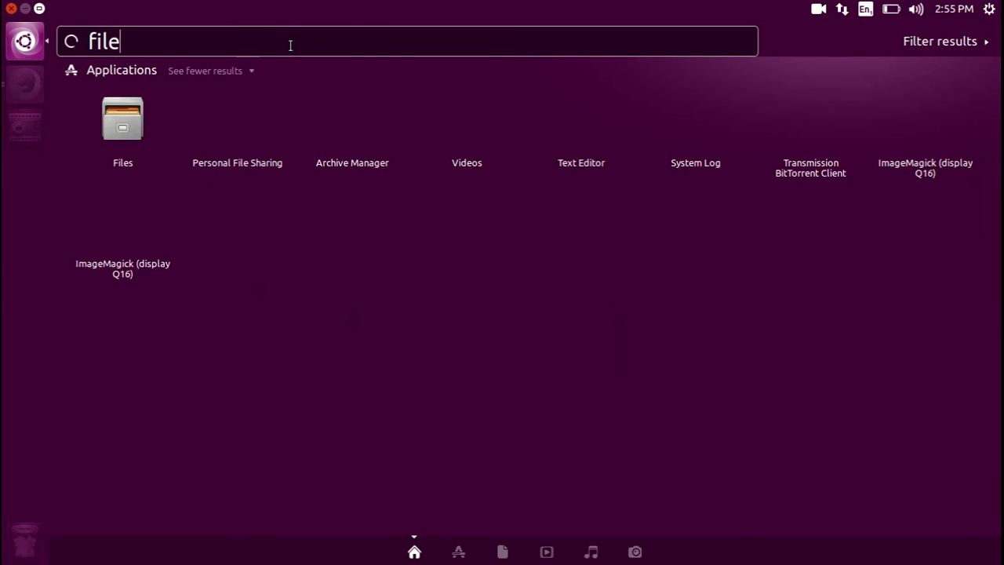
{"action": "left_click", "coordinate": [123, 121]}
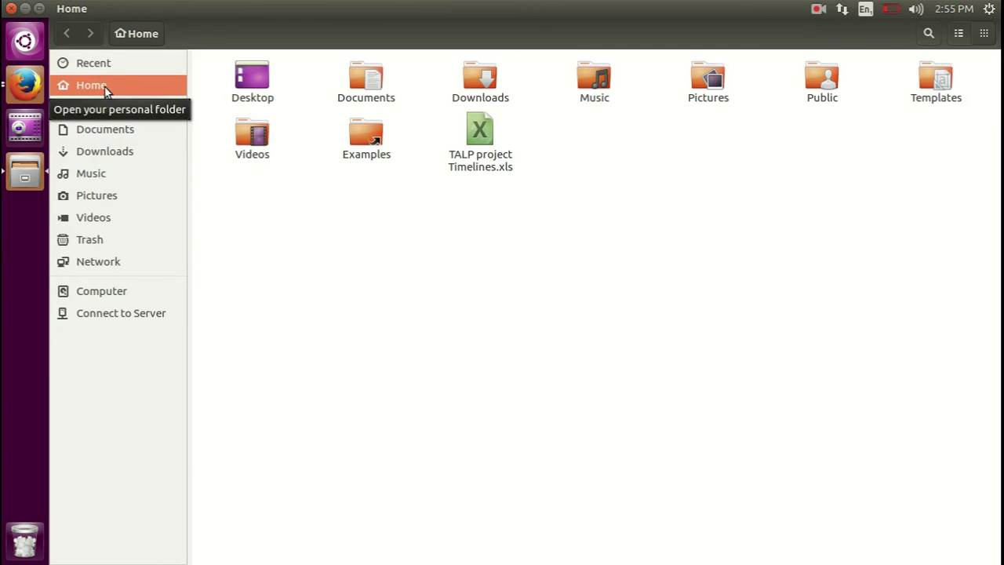
{"action": "left_click", "coordinate": [103, 153]}
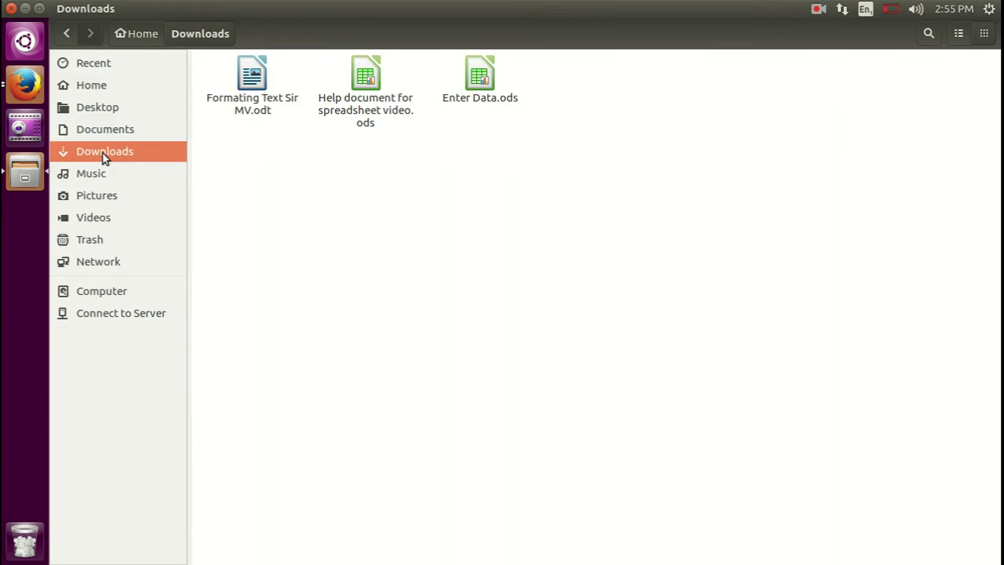
{"action": "left_click", "coordinate": [243, 76]}
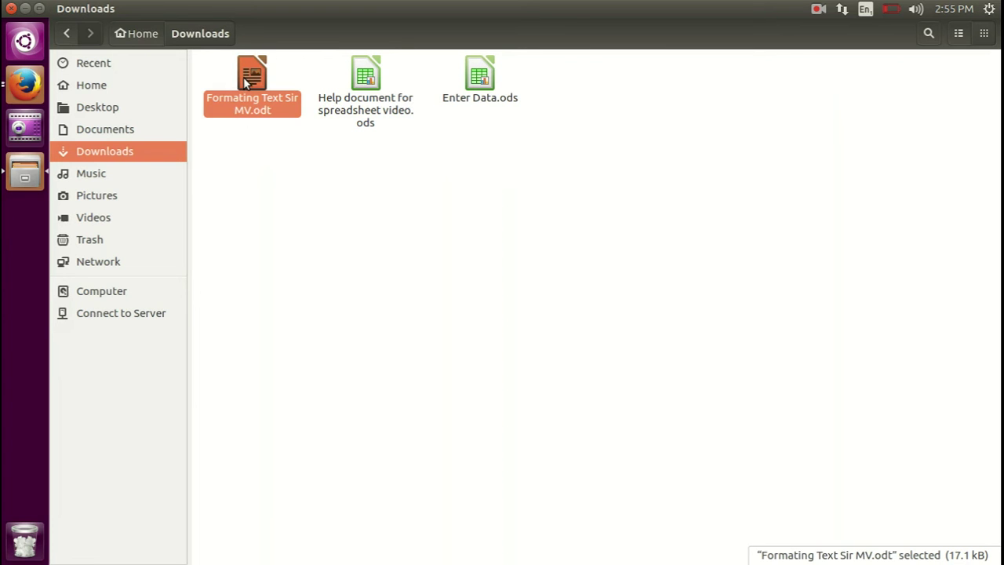
{"action": "left_click", "coordinate": [24, 10]}
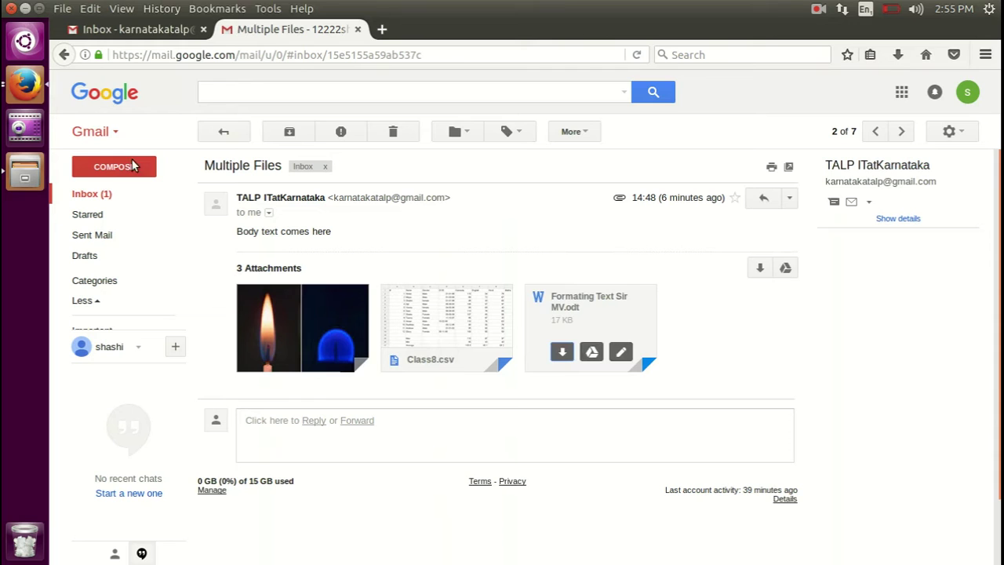
- Clear the desktop by minimizing Firefox, then restoring and closing the Downloads file manager window
{"action": "left_click", "coordinate": [25, 9]}
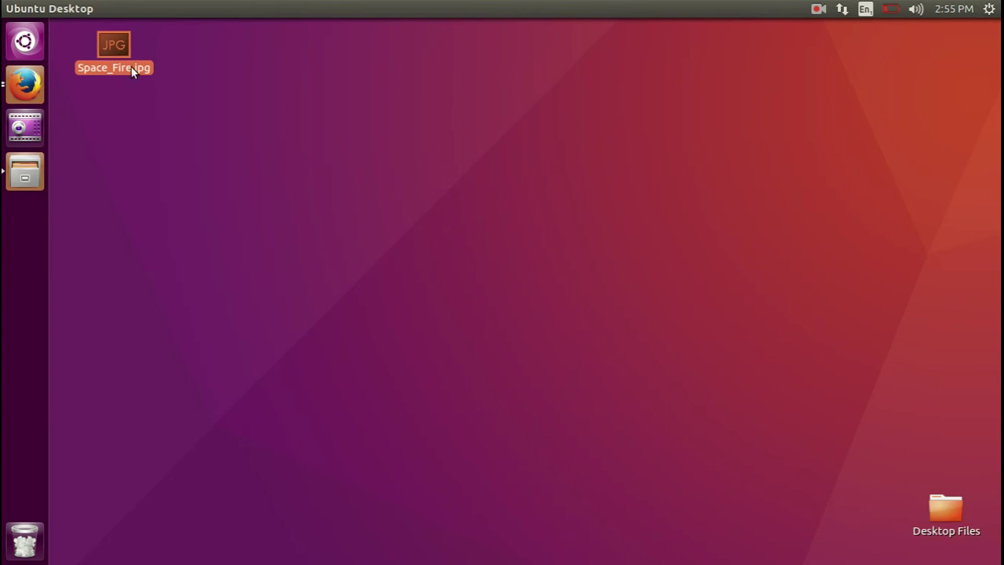
{"action": "left_click", "coordinate": [23, 179]}
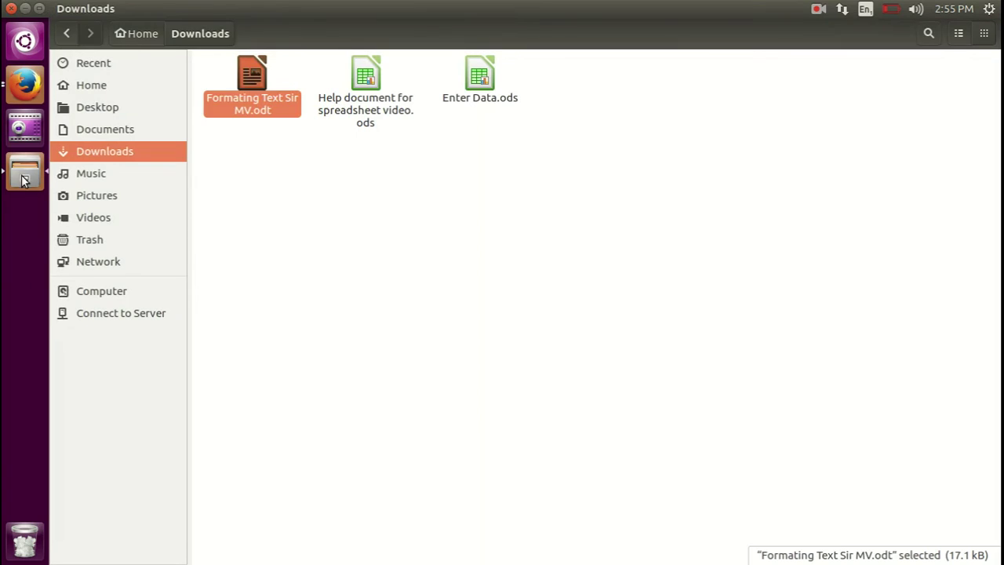
{"action": "double_click", "coordinate": [315, 6]}
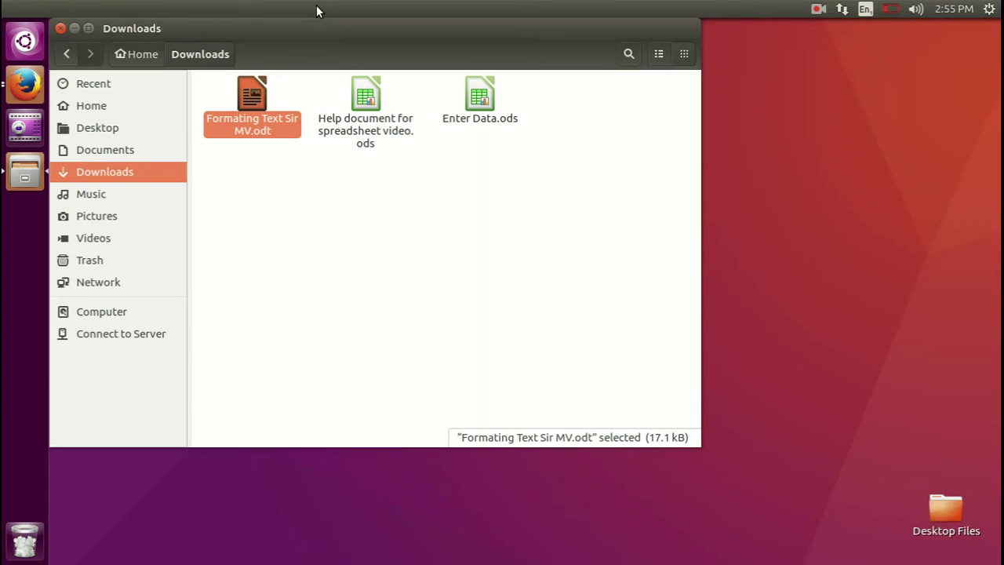
{"action": "left_click_drag", "start_coordinate": [376, 49], "coordinate": [596, 43]}
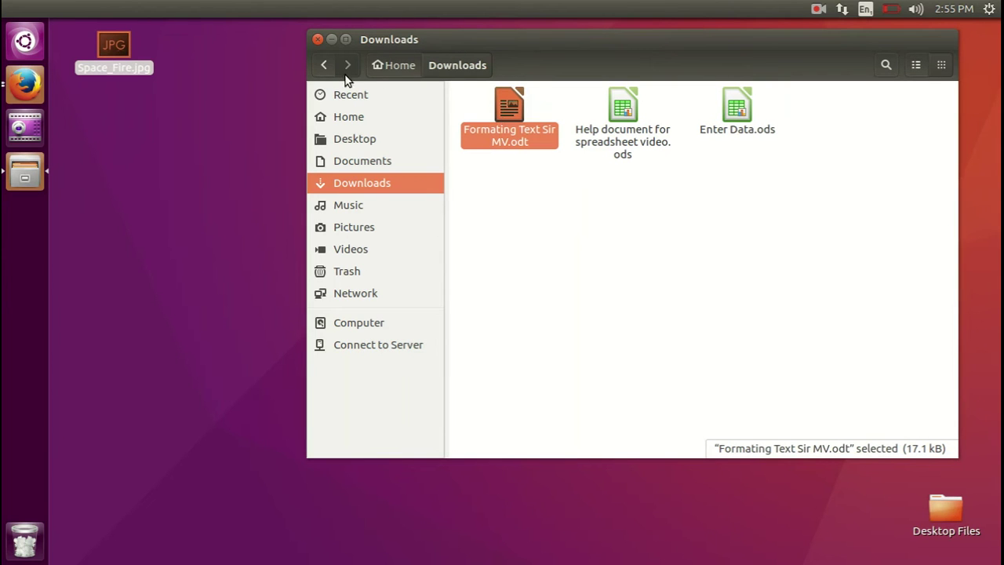
{"action": "left_click", "coordinate": [318, 40]}
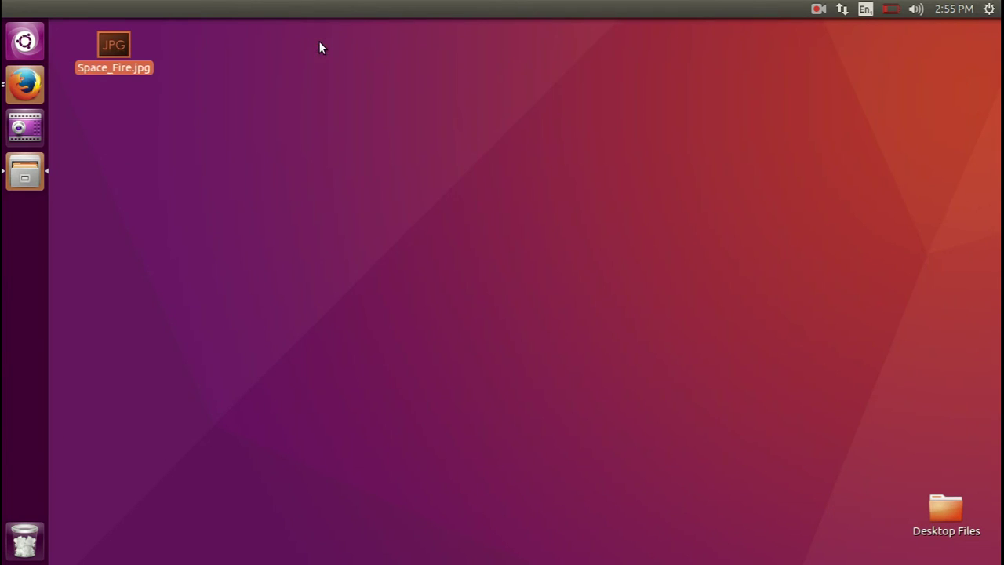
- Relaunch the Files app from the computer search, move its window clear of the desktop icons and open the Downloads folder
{"action": "left_click", "coordinate": [30, 45]}
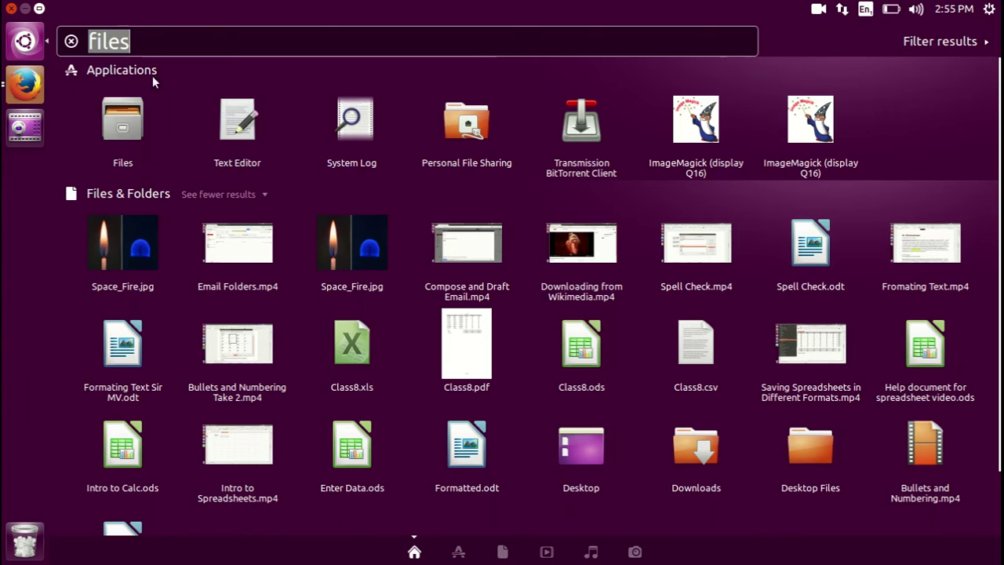
{"action": "left_click", "coordinate": [119, 130]}
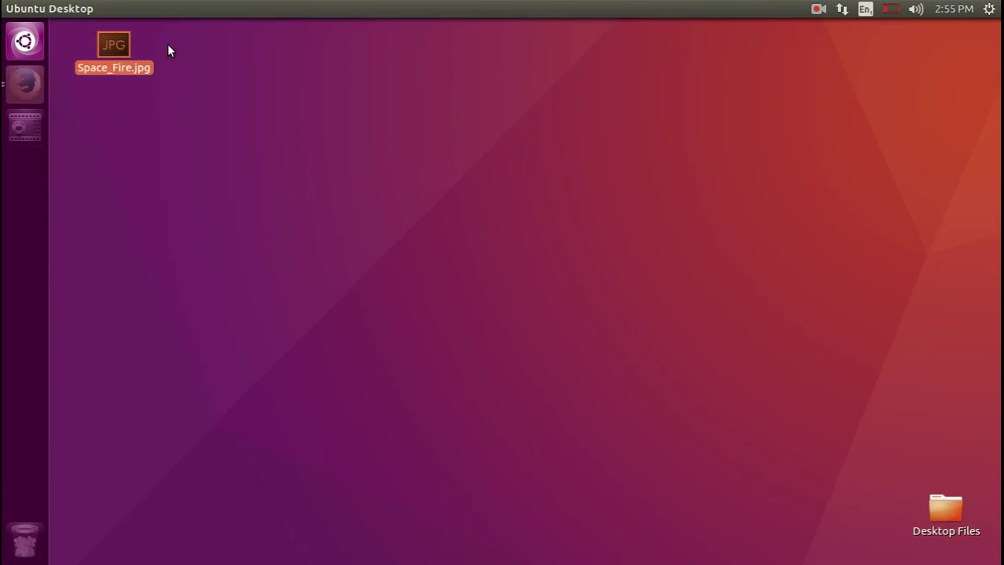
{"action": "left_click_drag", "start_coordinate": [331, 28], "coordinate": [624, 61]}
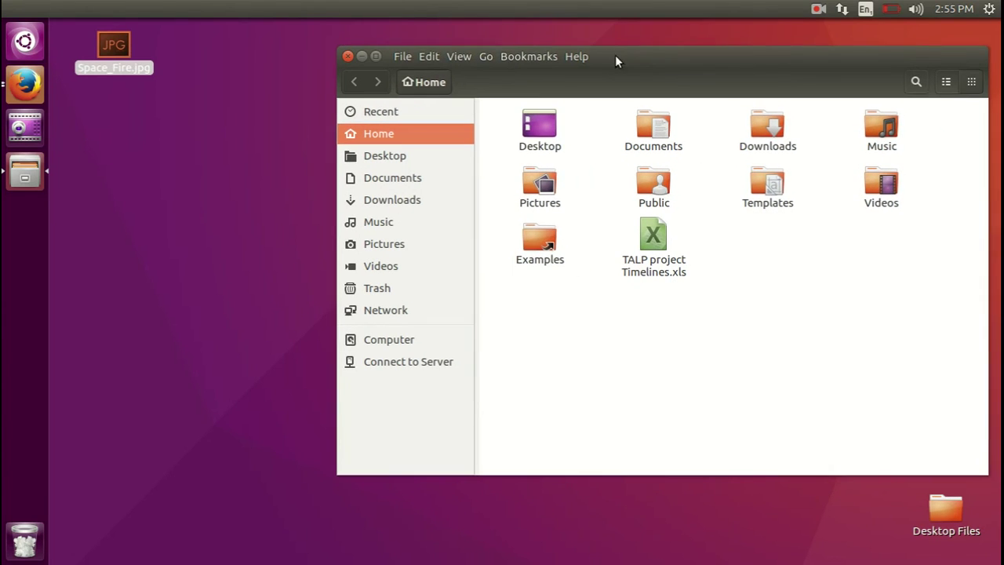
{"action": "left_click", "coordinate": [381, 199]}
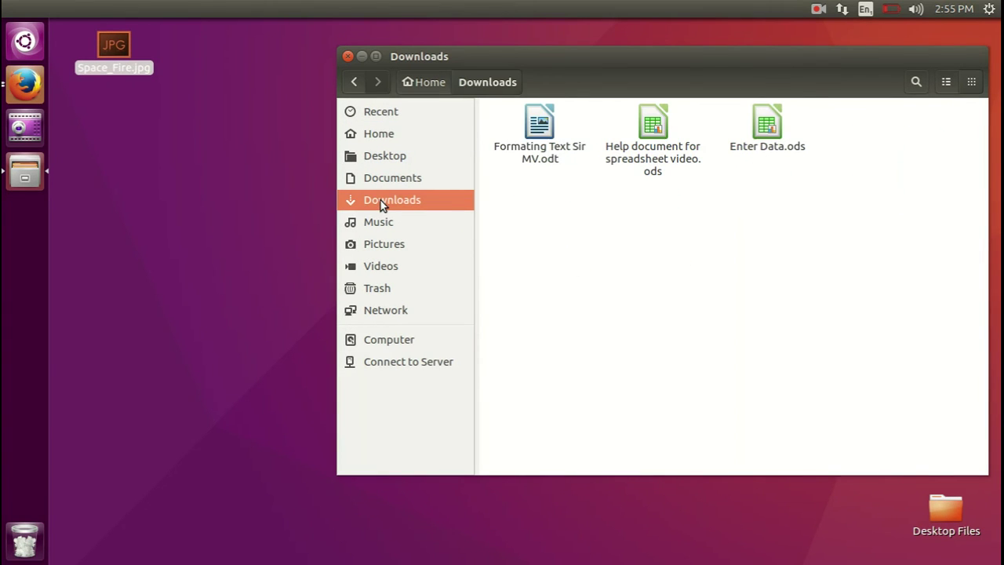
- Move Formating Text Sir MV.odt from Downloads to the desktop by cutting and pasting it, and close the file manager
{"action": "right_click", "coordinate": [538, 125]}
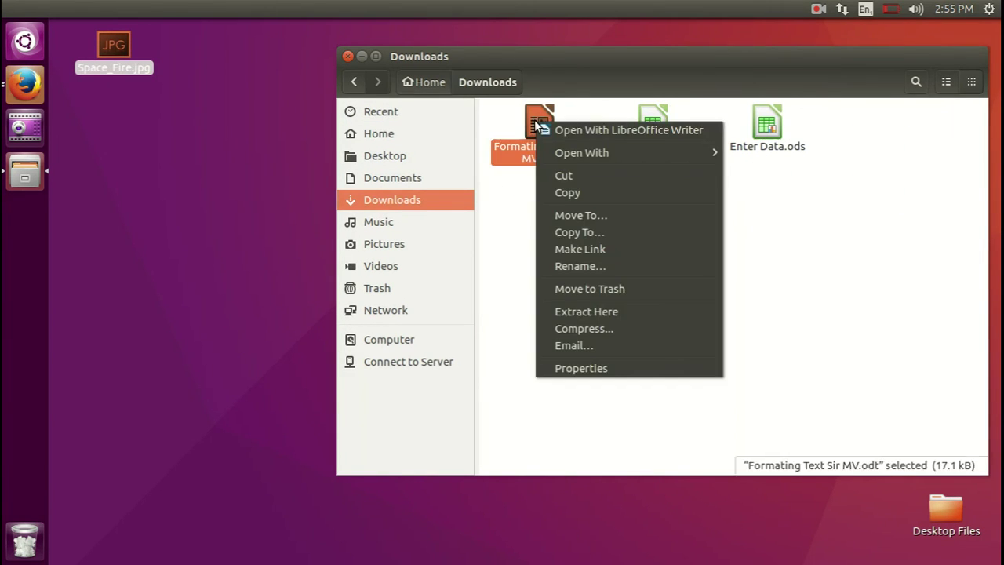
{"action": "left_click", "coordinate": [557, 177]}
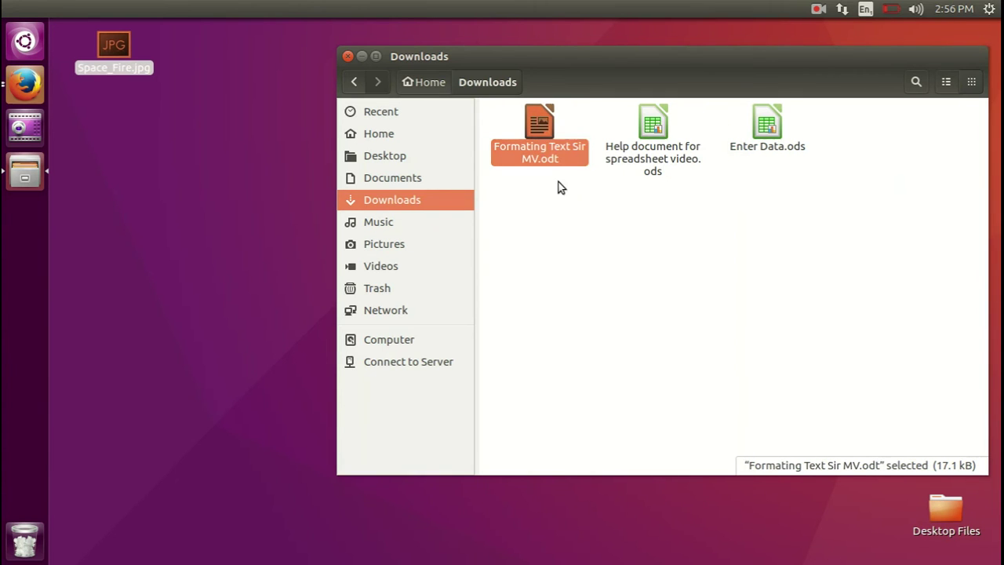
{"action": "right_click", "coordinate": [108, 118]}
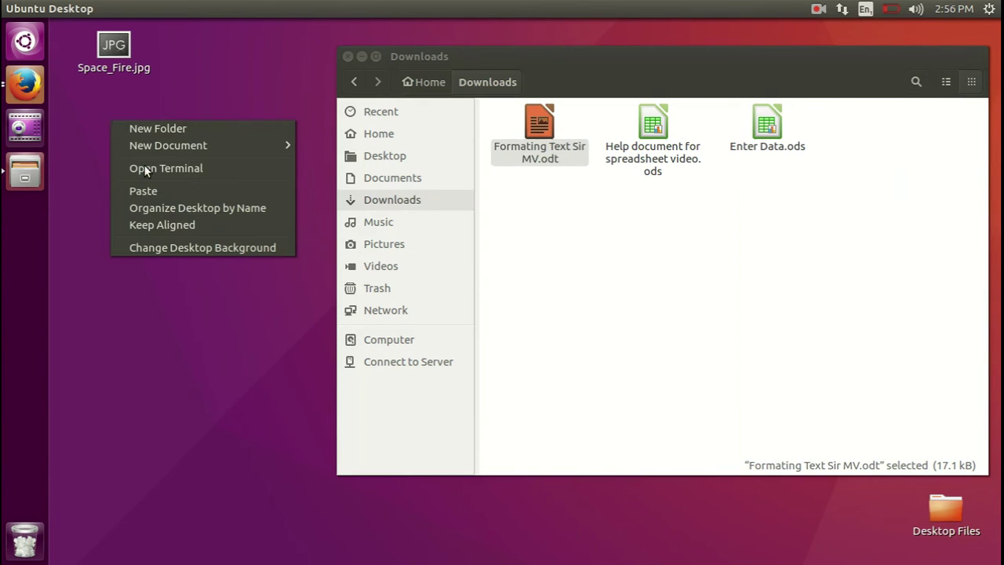
{"action": "left_click", "coordinate": [146, 195]}
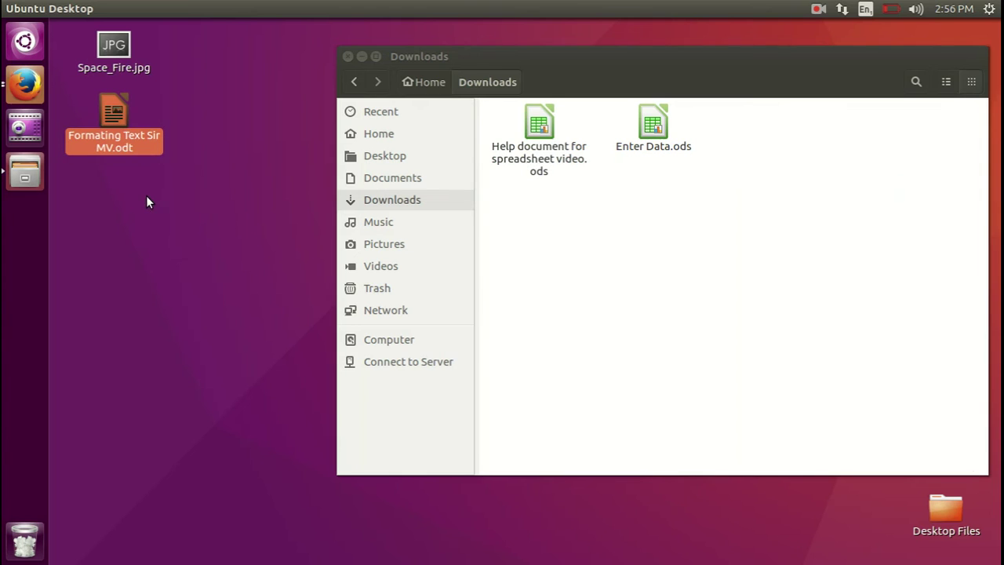
{"action": "left_click", "coordinate": [346, 58]}
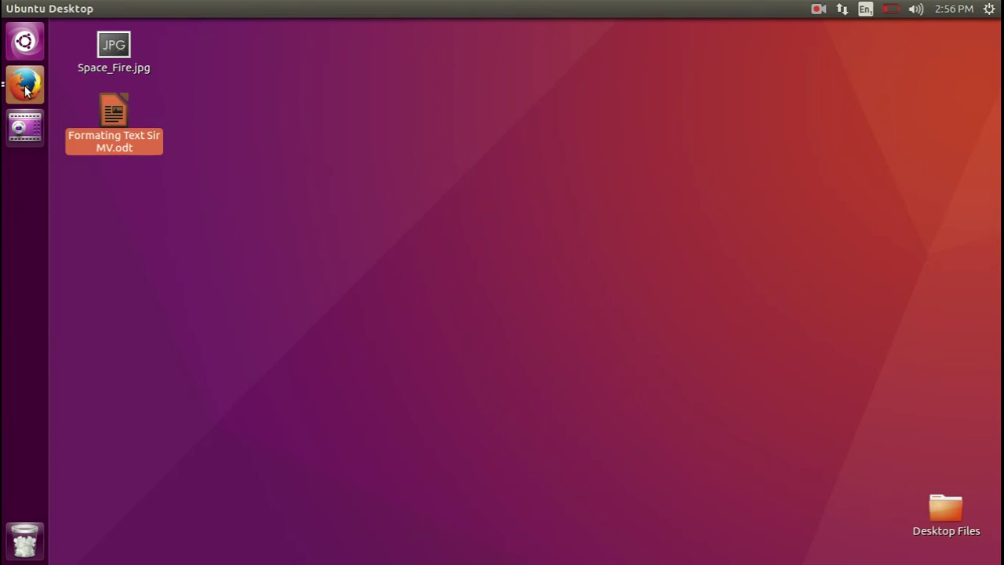
- Switch back to Firefox, return to the inbox and open the "Attaching a Folder" message
{"action": "left_click", "coordinate": [26, 91]}
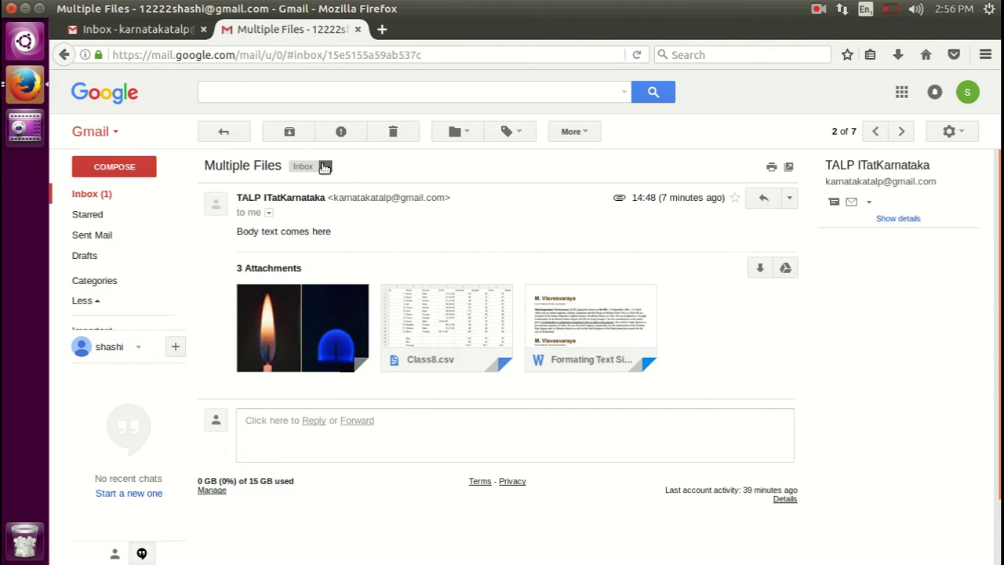
{"action": "left_click", "coordinate": [226, 135]}
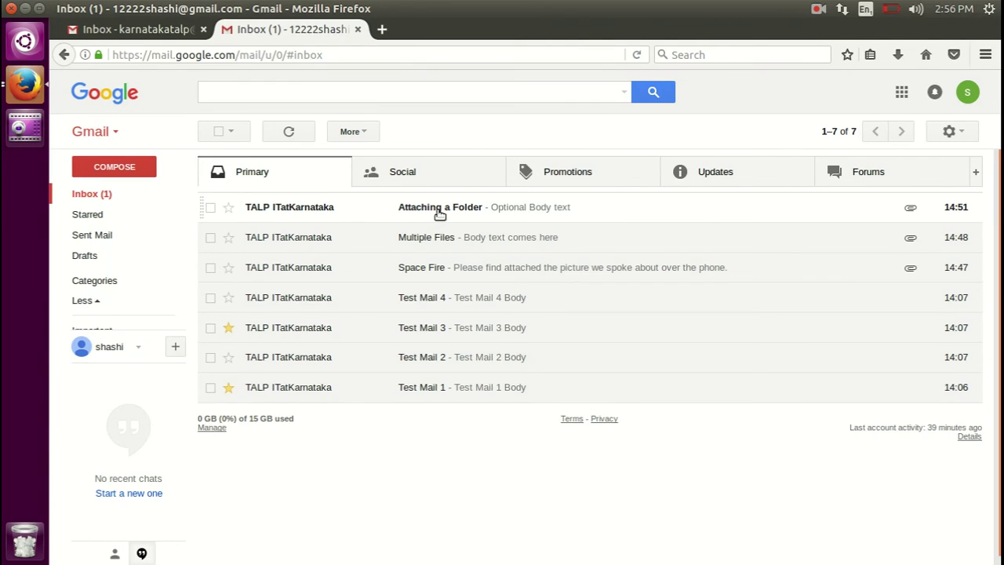
{"action": "left_click", "coordinate": [438, 212]}
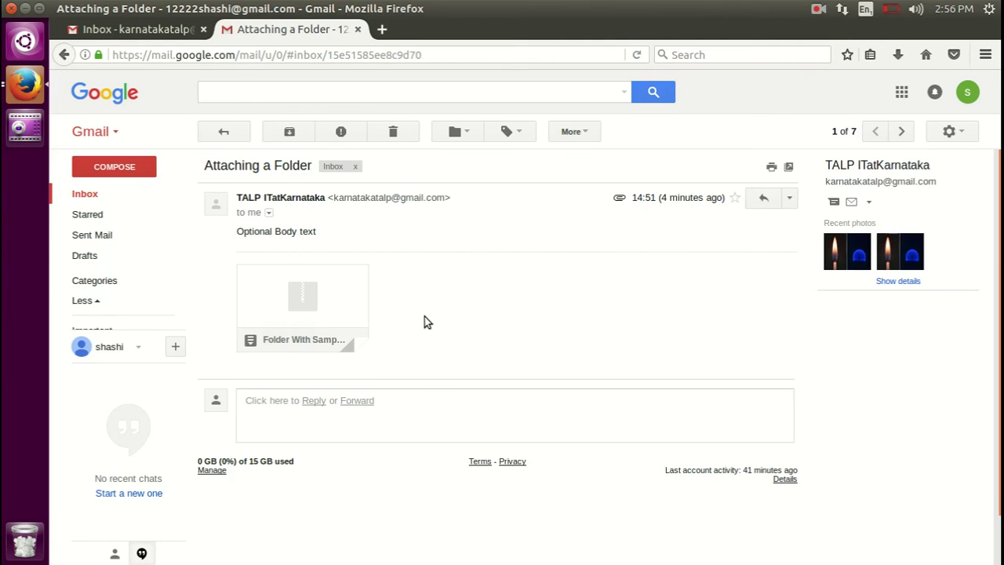
- Download the Folder With Sample Files.tar.gz attachment, choosing to save the file
{"action": "mouse_move", "coordinate": [275, 332]}
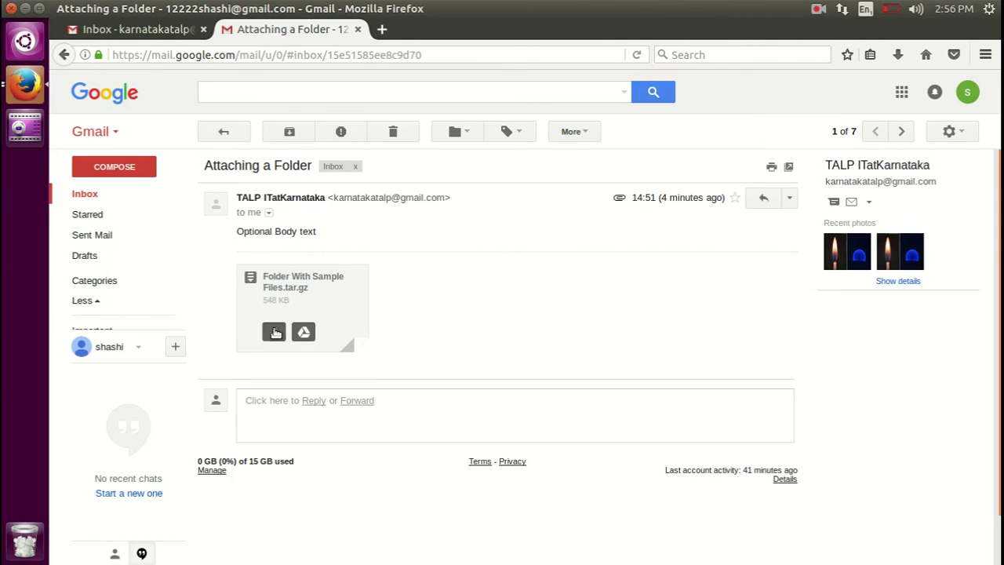
{"action": "left_click", "coordinate": [274, 332]}
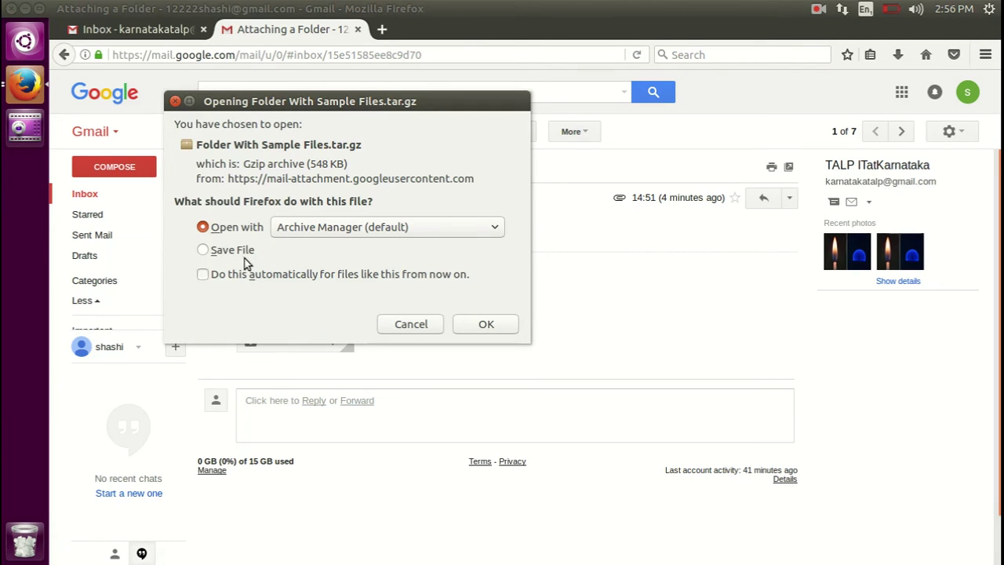
{"action": "left_click", "coordinate": [241, 253]}
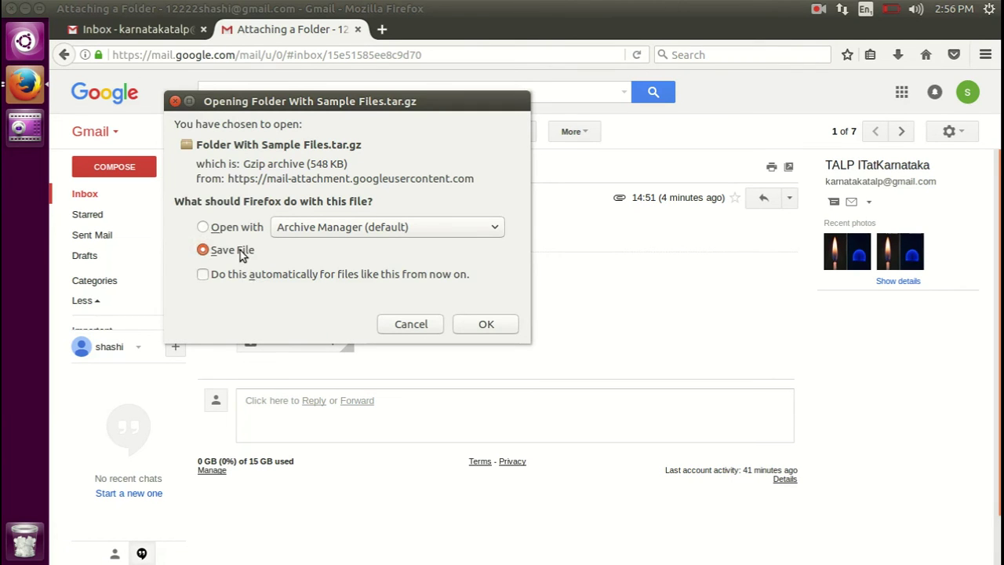
{"action": "left_click", "coordinate": [479, 325]}
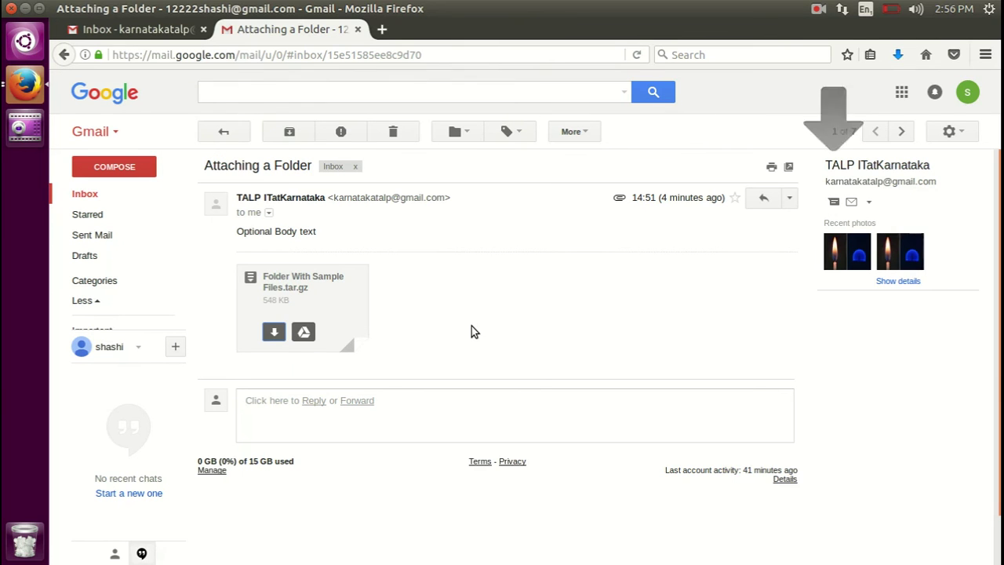
- Show the downloaded Folder With Sample Files.tar.gz in its containing folder and move it to the desktop by cutting and pasting
{"action": "left_click", "coordinate": [899, 55]}
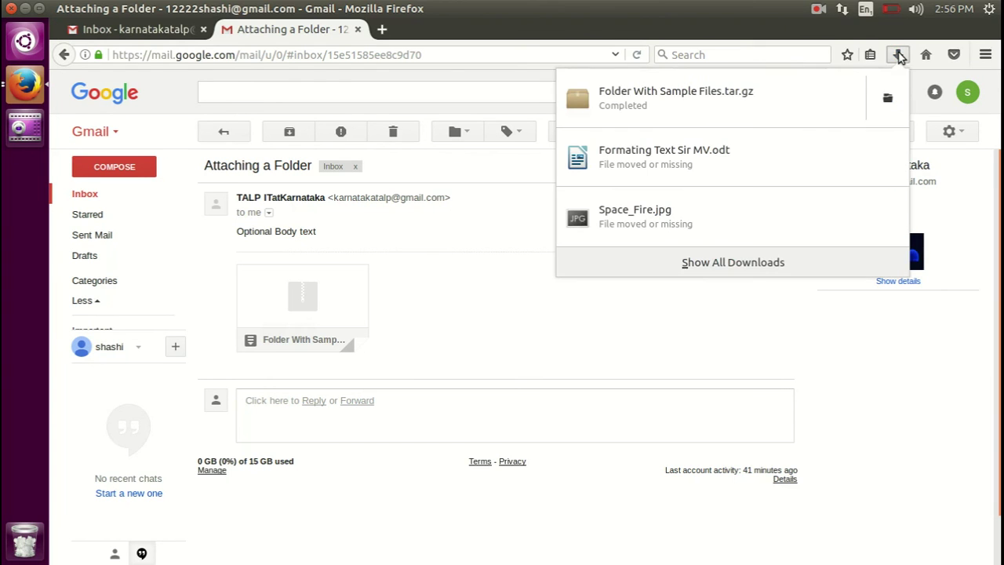
{"action": "left_click", "coordinate": [898, 99]}
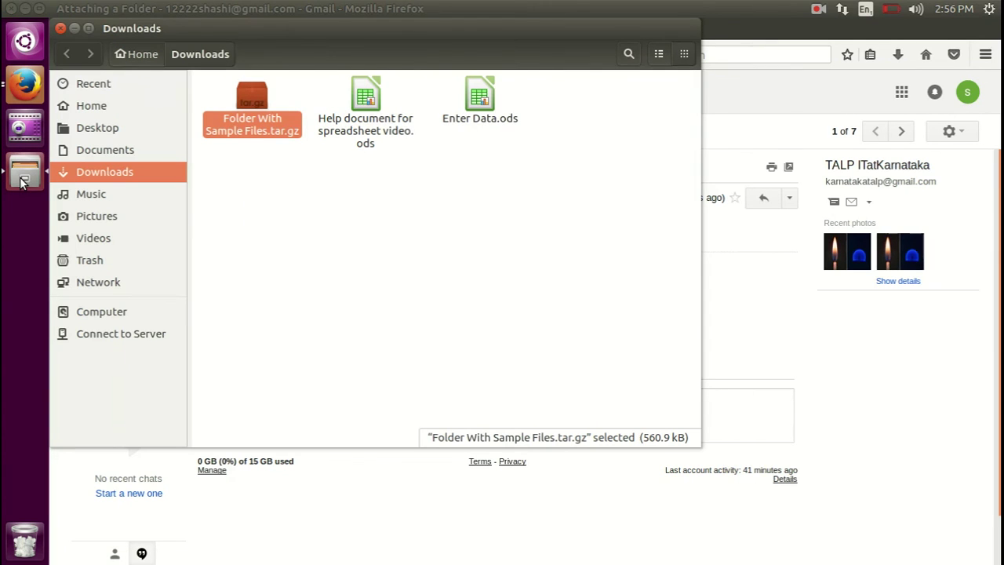
{"action": "right_click", "coordinate": [249, 107]}
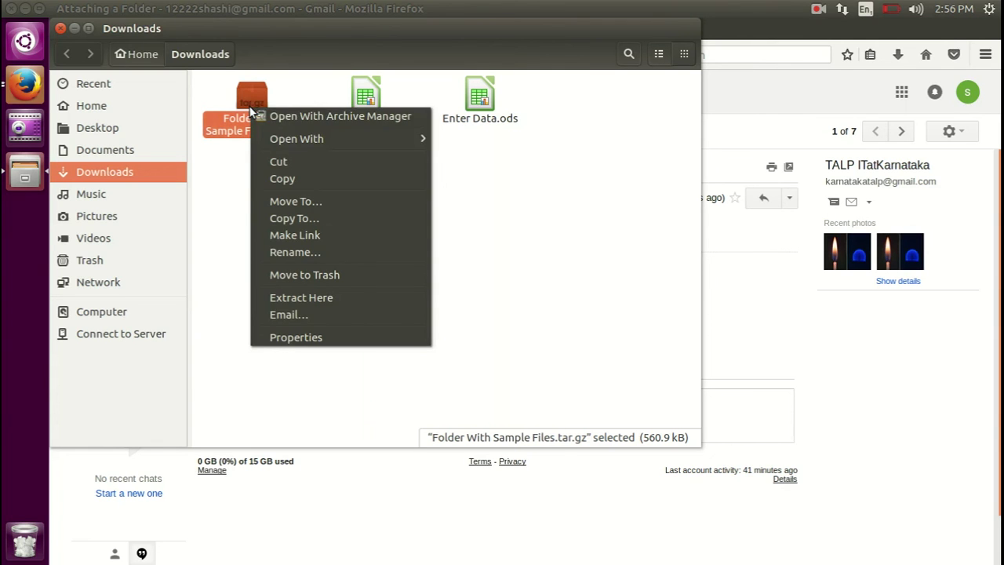
{"action": "left_click", "coordinate": [285, 162]}
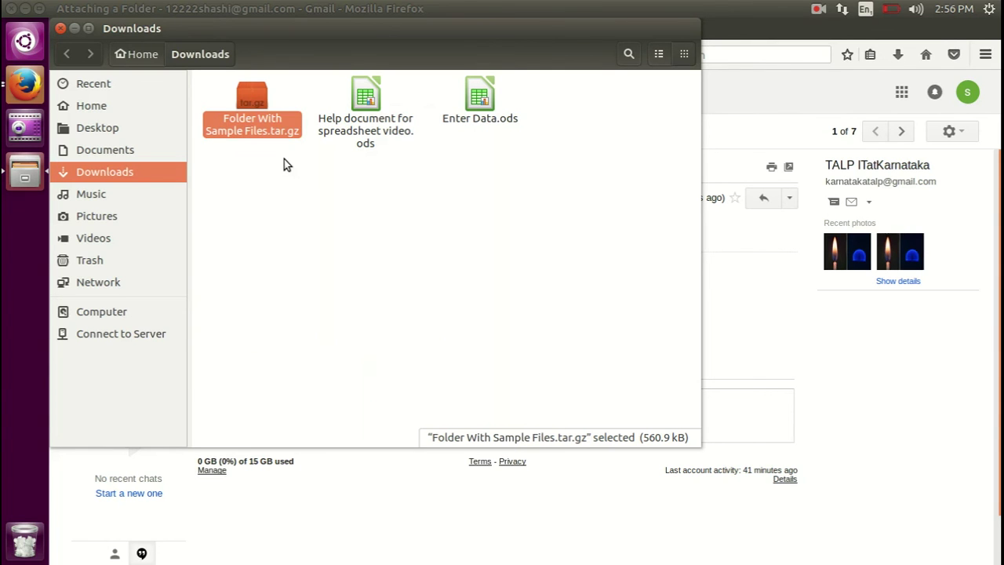
{"action": "left_click", "coordinate": [61, 29]}
{"action": "left_click", "coordinate": [25, 9]}
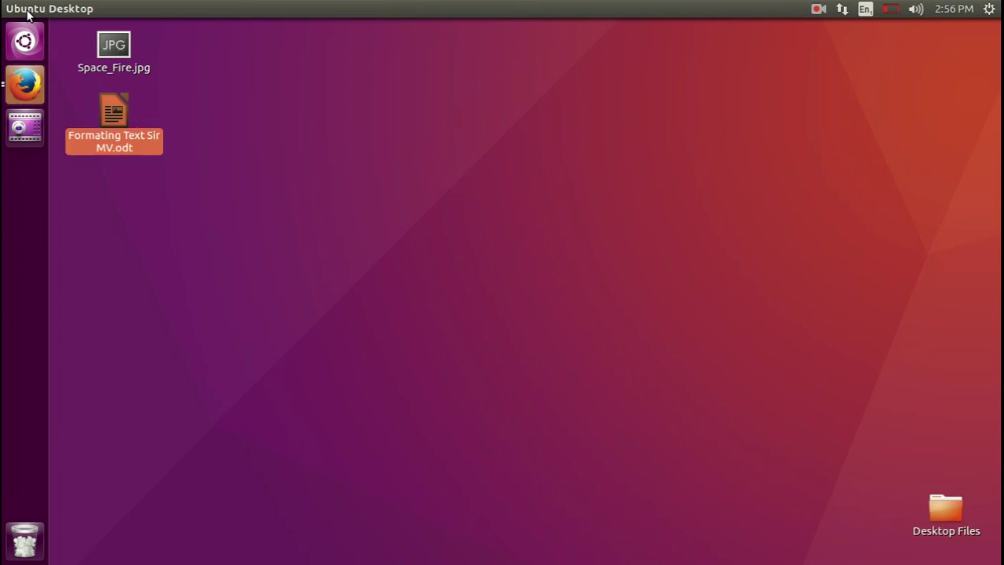
{"action": "right_click", "coordinate": [117, 224]}
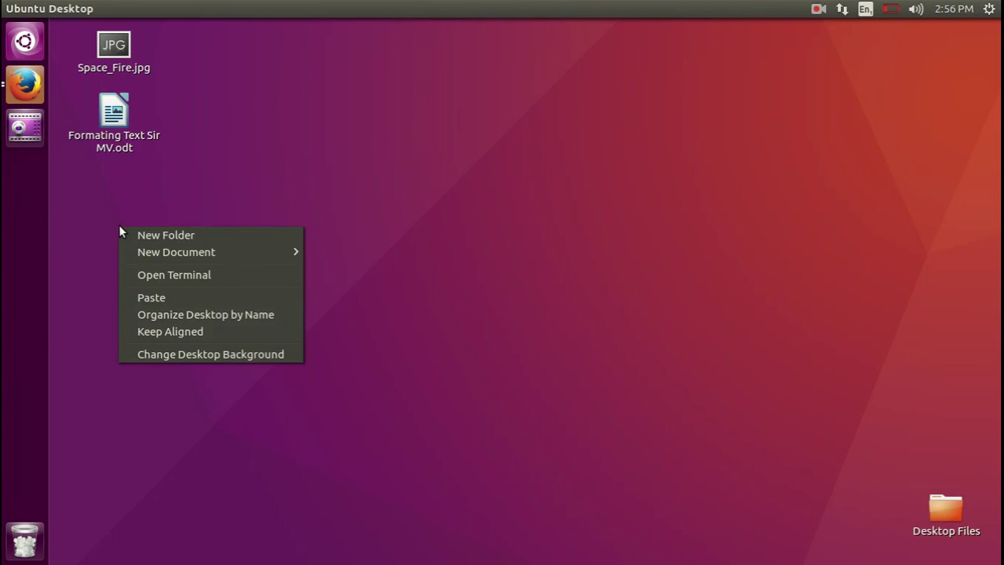
{"action": "left_click", "coordinate": [167, 301]}
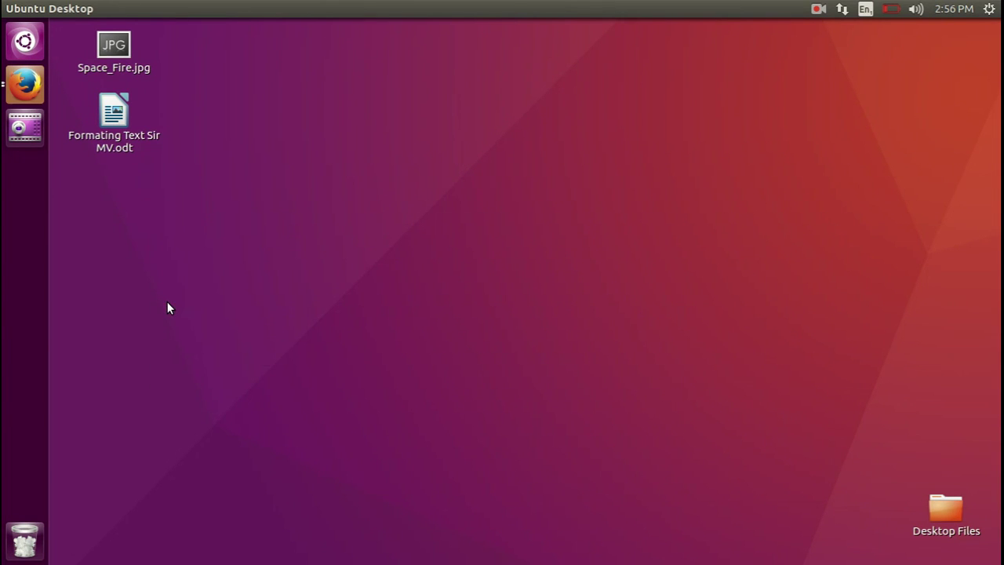
{"action": "left_click", "coordinate": [290, 254]}
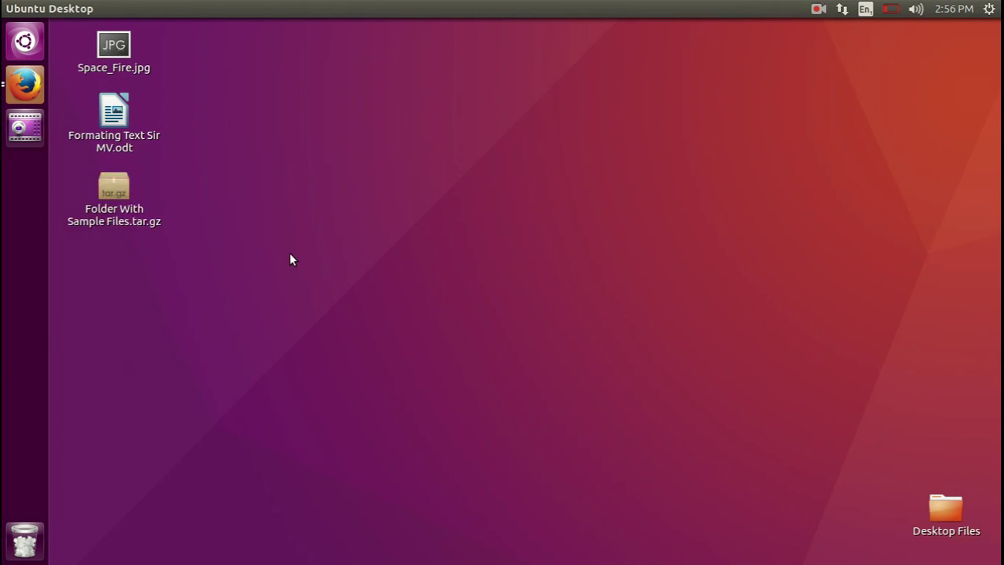
- Extract Folder With Sample Files.tar.gz in place on the desktop
{"action": "right_click", "coordinate": [121, 192]}
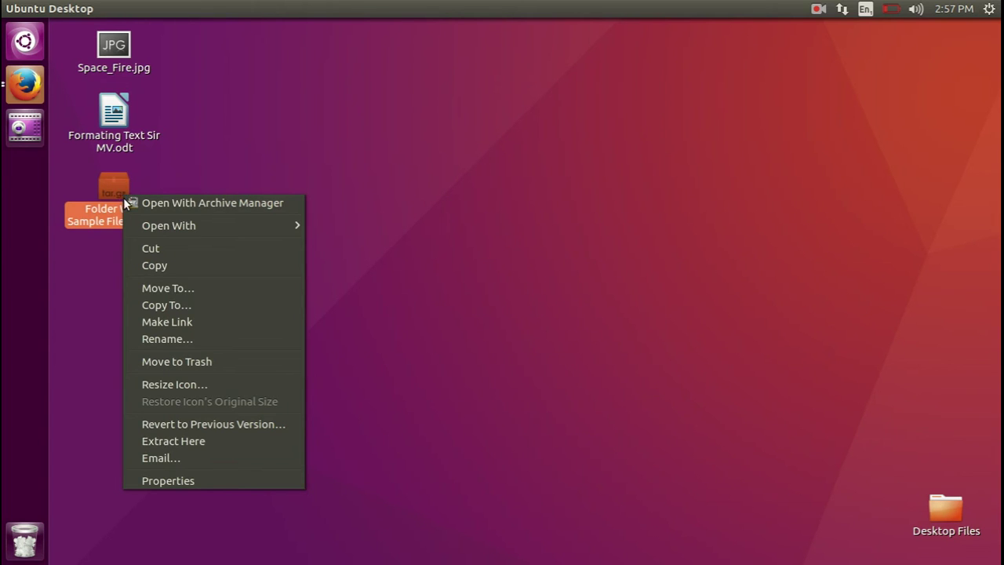
{"action": "left_click", "coordinate": [218, 441]}
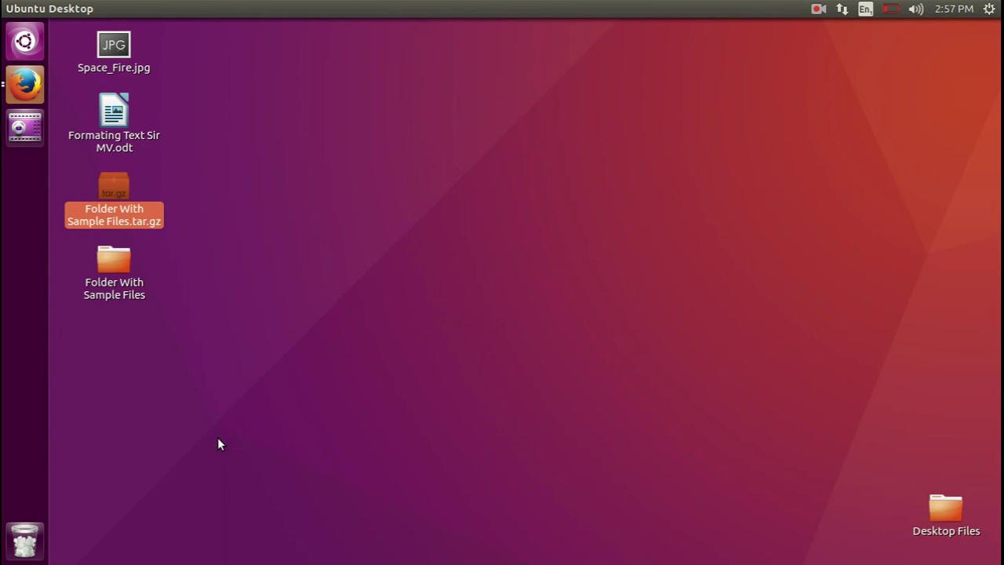
{"action": "left_click", "coordinate": [308, 333]}
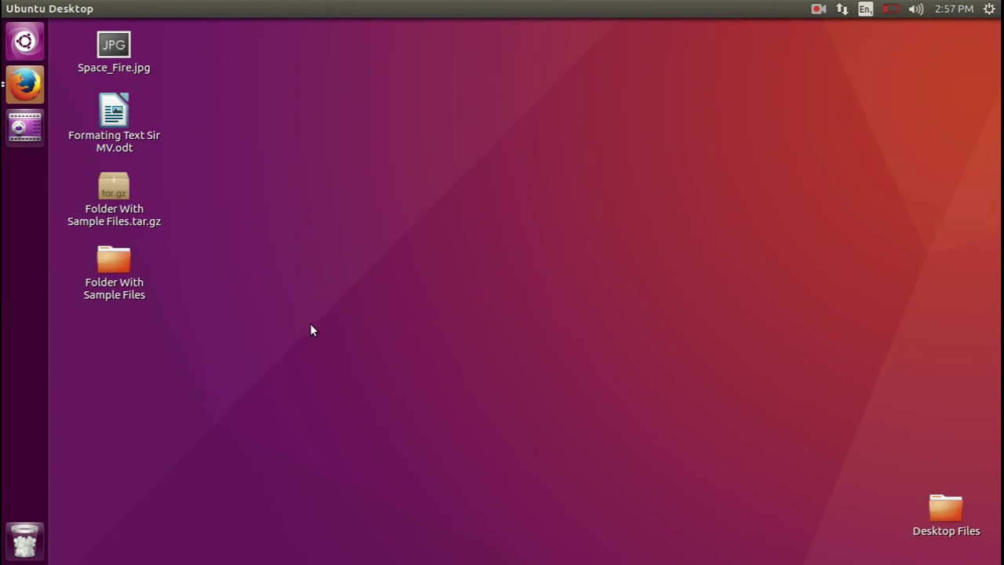
- Open the extracted Folder With Sample Files to check its contents, and close the window
{"action": "double_click", "coordinate": [116, 260]}
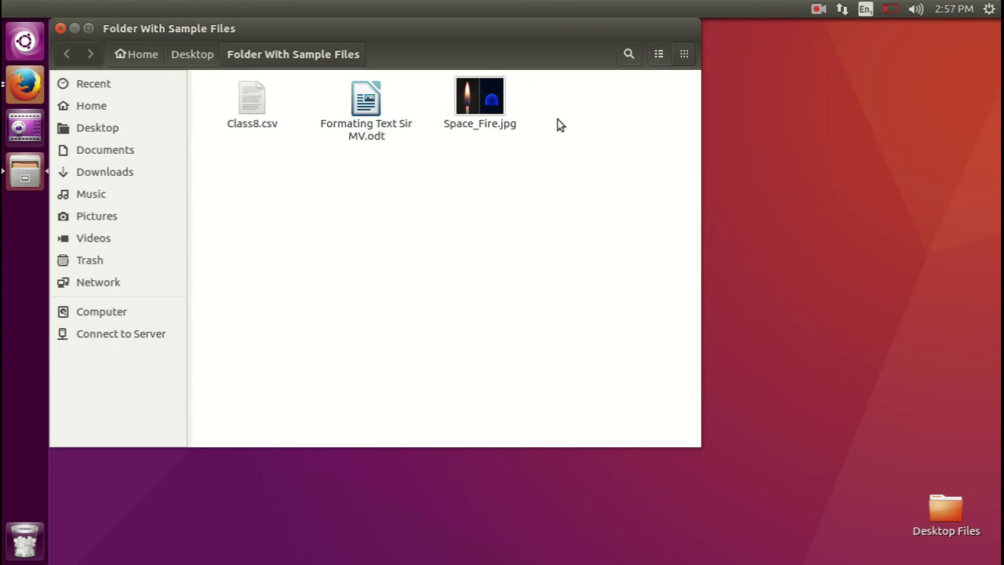
{"action": "mouse_move", "coordinate": [116, 28]}
{"action": "left_click", "coordinate": [61, 27]}
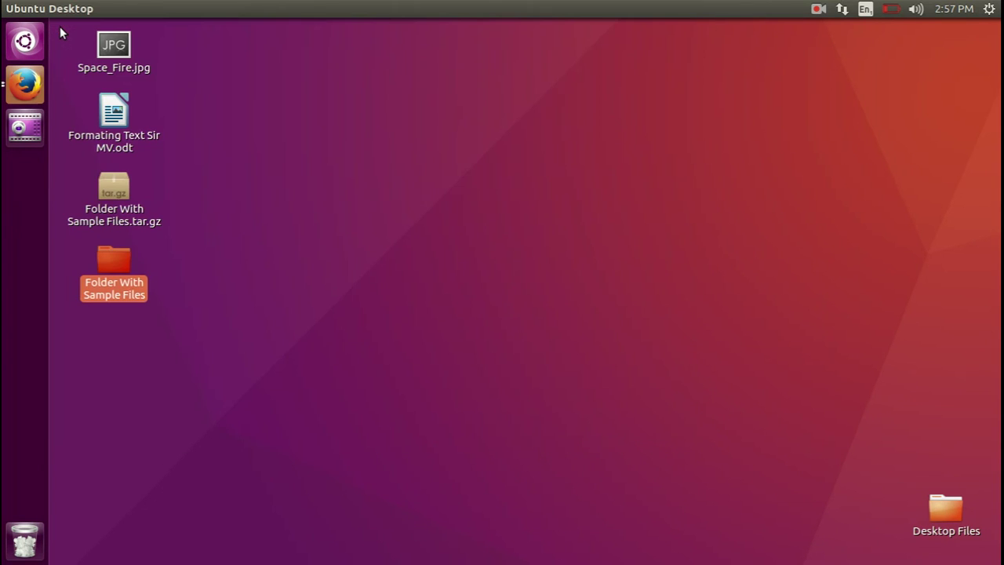
{"action": "right_click", "coordinate": [119, 190]}
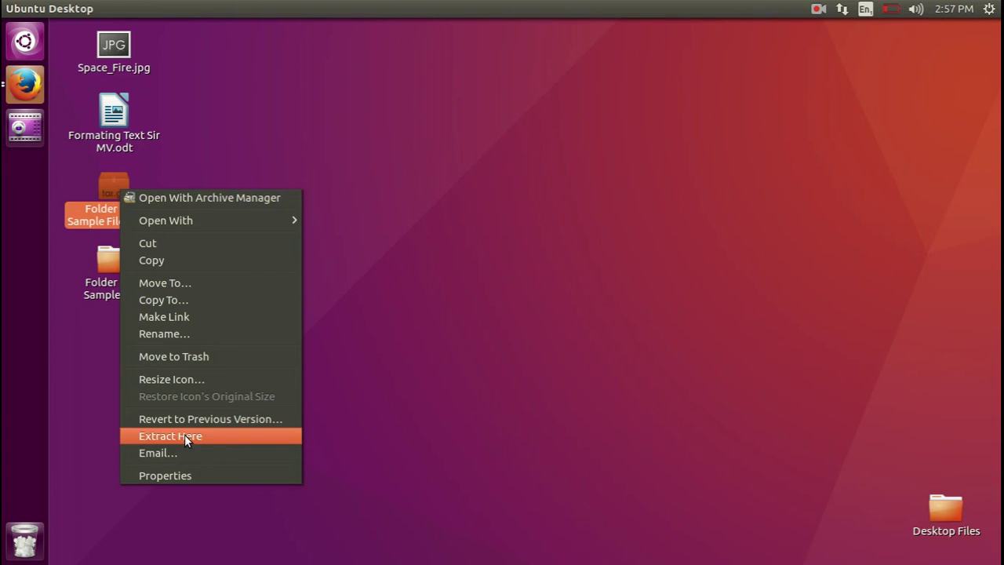
{"action": "left_click", "coordinate": [423, 292]}
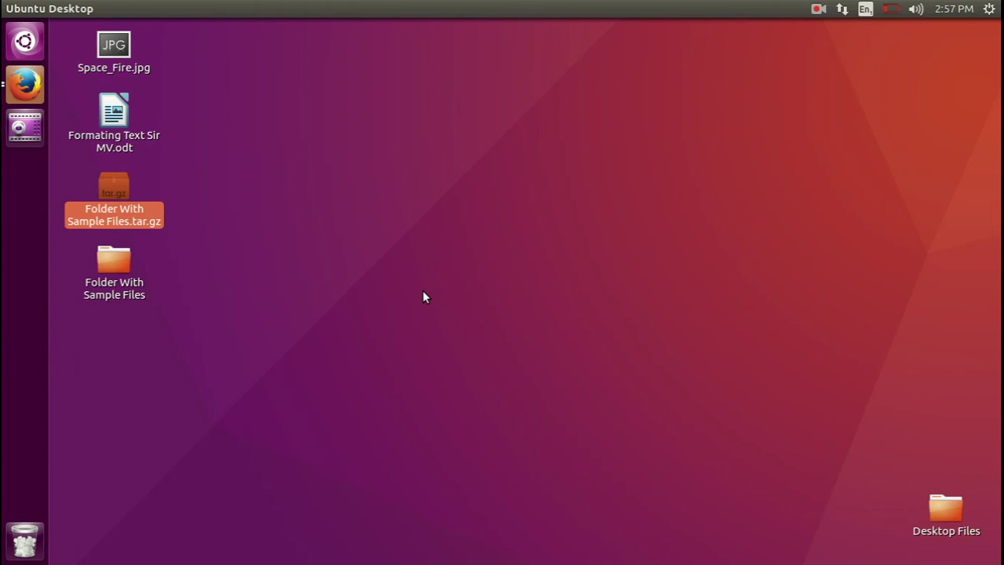
- Switch back to Firefox and return from the "Attaching a Folder" message to the inbox
{"action": "left_click", "coordinate": [25, 85]}
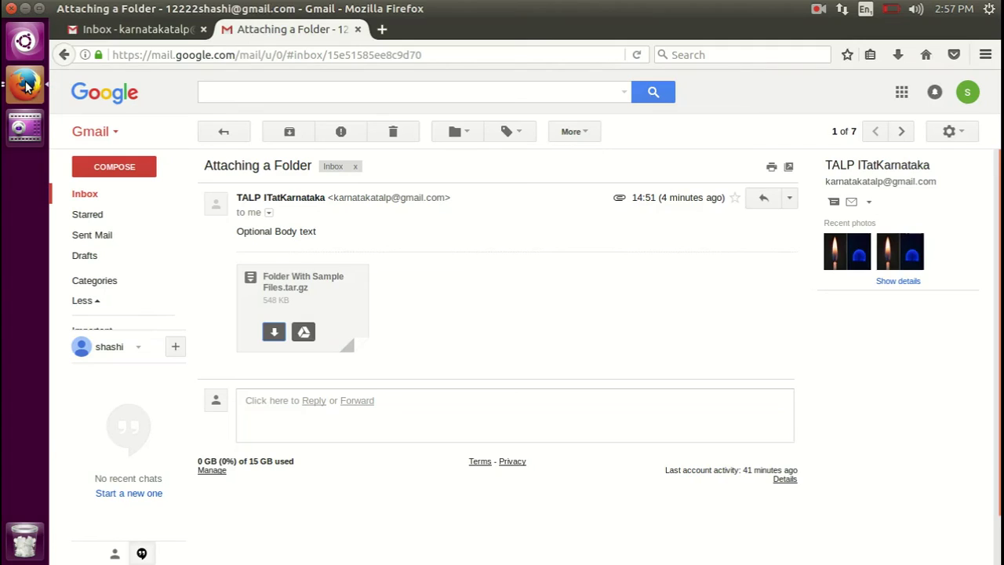
{"action": "left_click", "coordinate": [224, 132]}
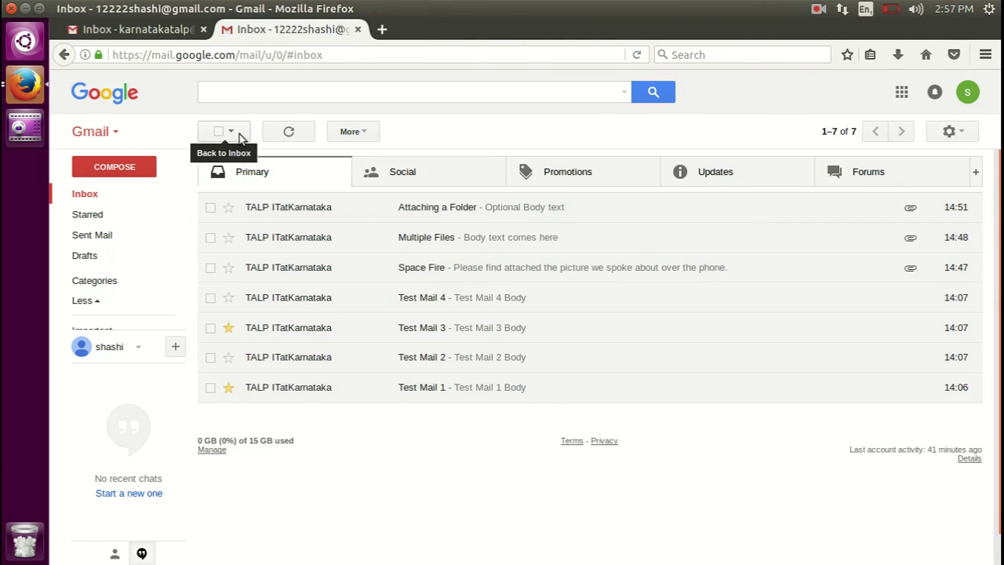